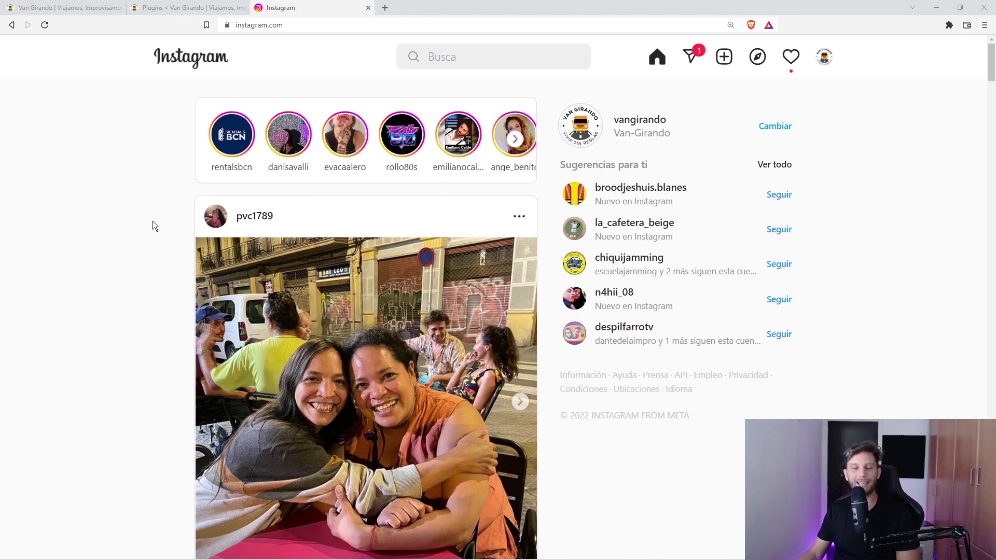
Step: Switch to the Van Girando WordPress plugins page and search the directory of new plugins for "instagram"
left_click(181, 6)
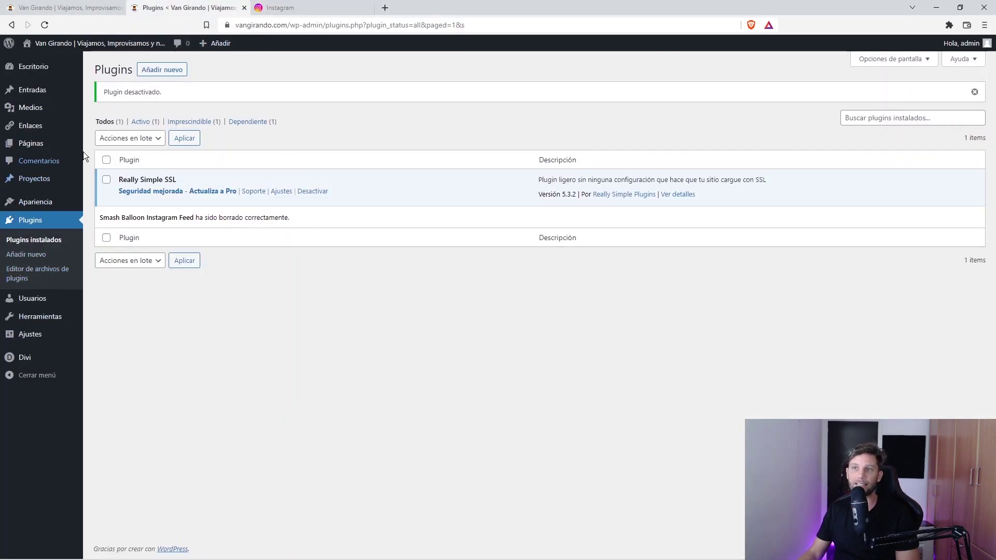
mouse_move(50, 78)
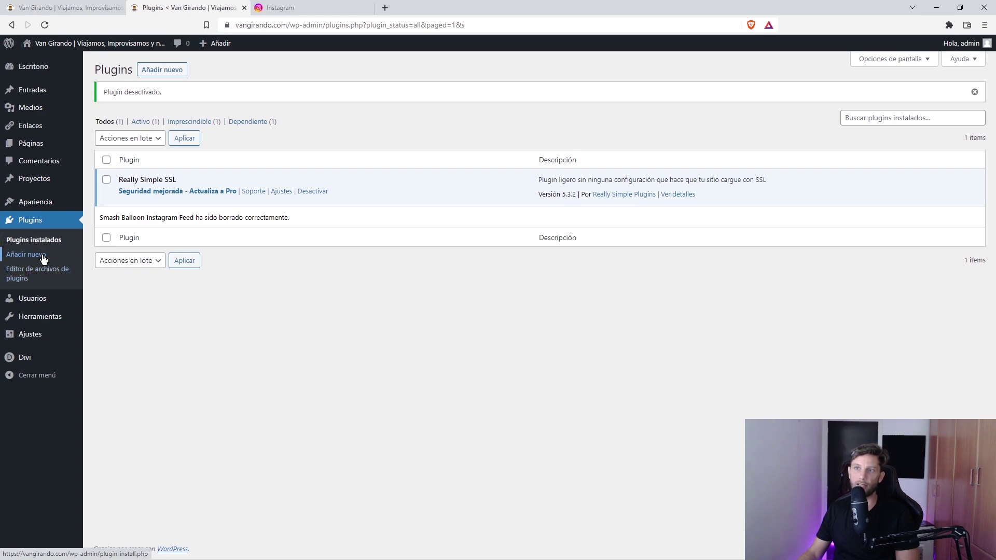
left_click(152, 77)
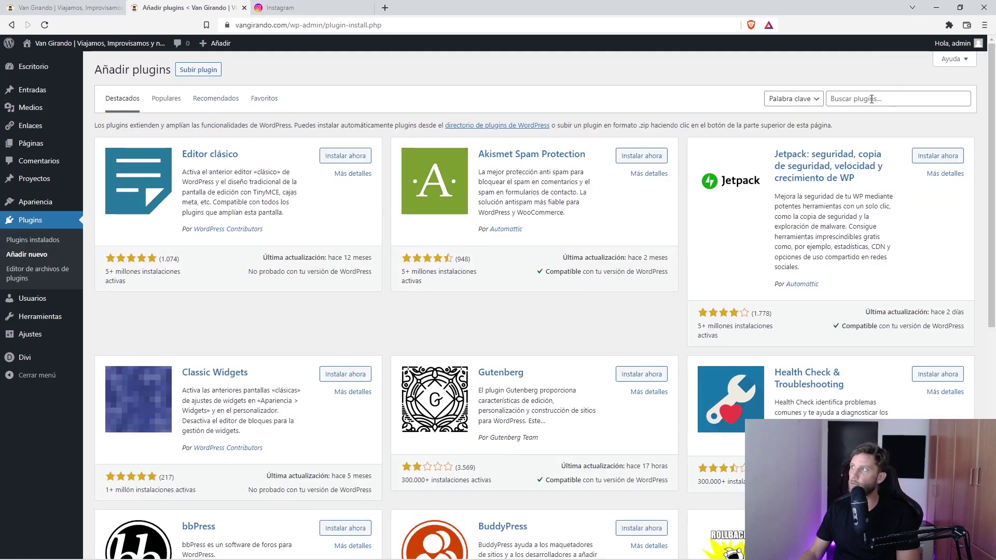
left_click(871, 99)
type("f")
key("BackSpace")
type("instagram")
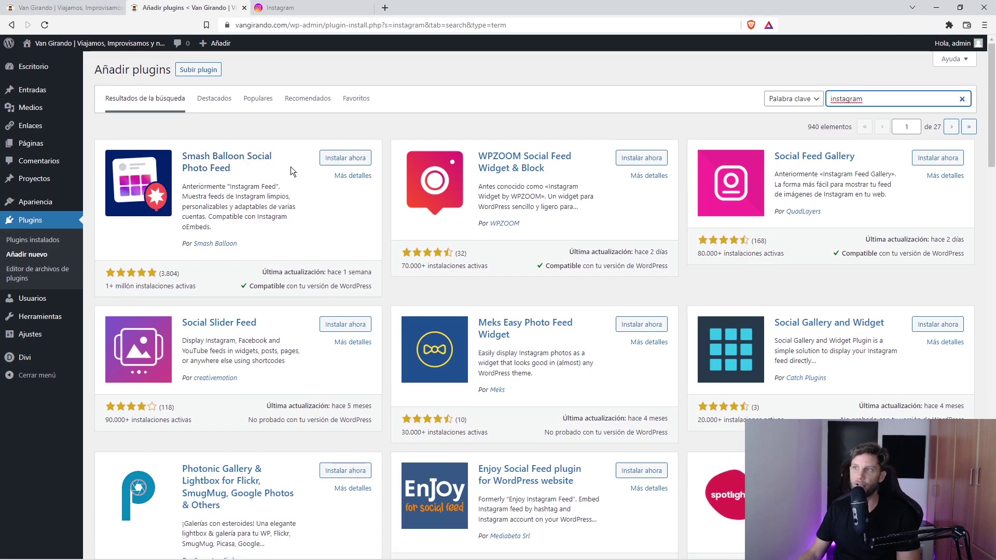
Step: Install and activate the Smash Balloon Social Photo Feed plugin, and open its settings page
left_click(345, 158)
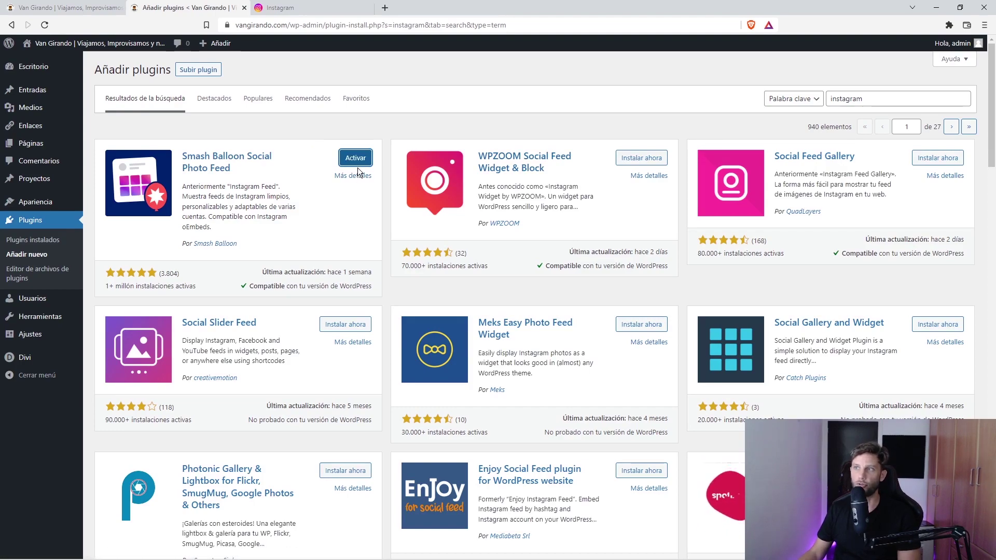
left_click(357, 159)
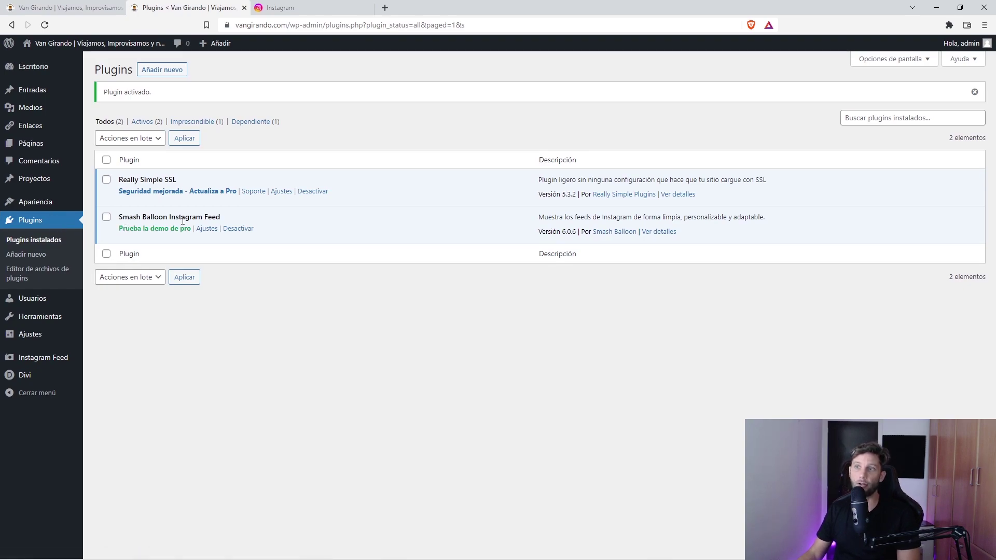
mouse_move(33, 366)
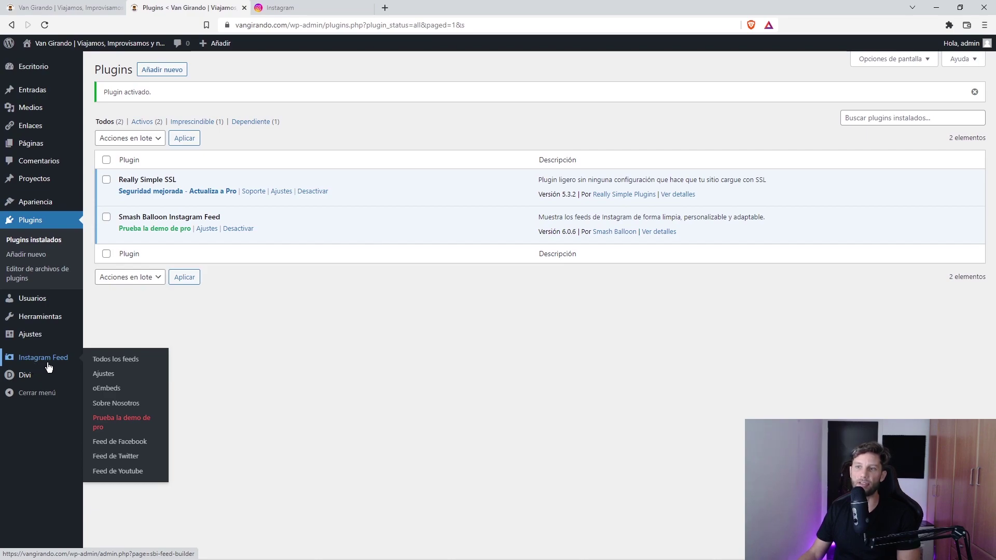
left_click(110, 374)
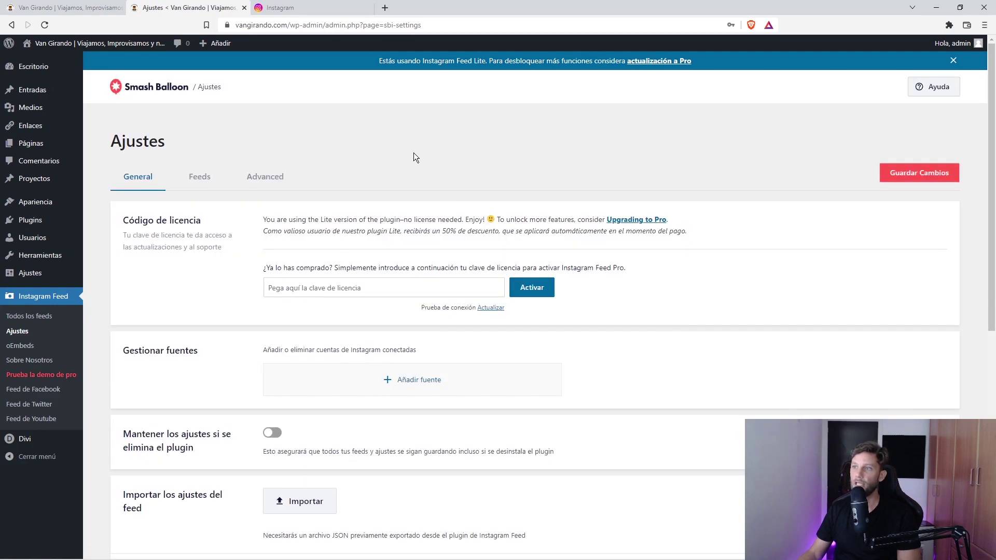
scroll(225, 231, "down", 6)
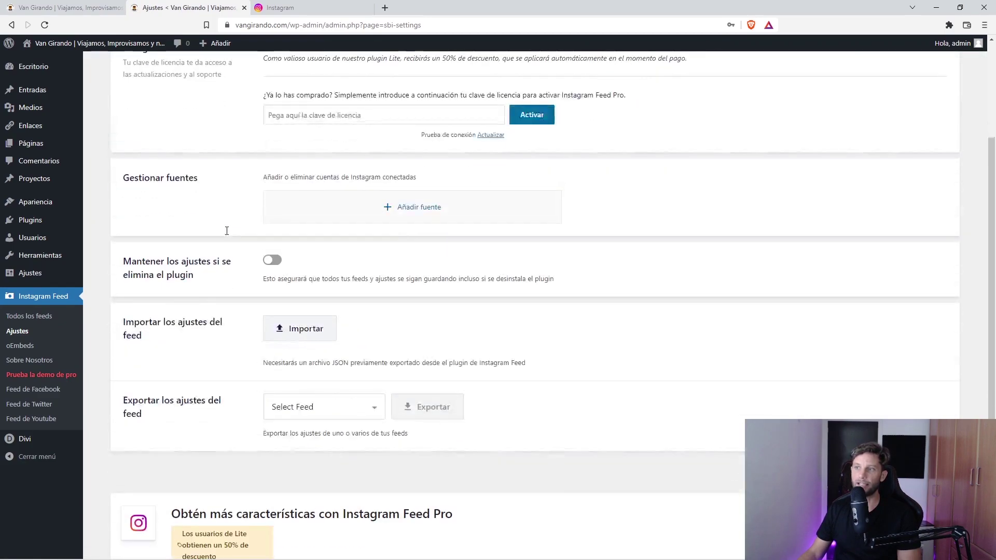
scroll(226, 232, "up", 6)
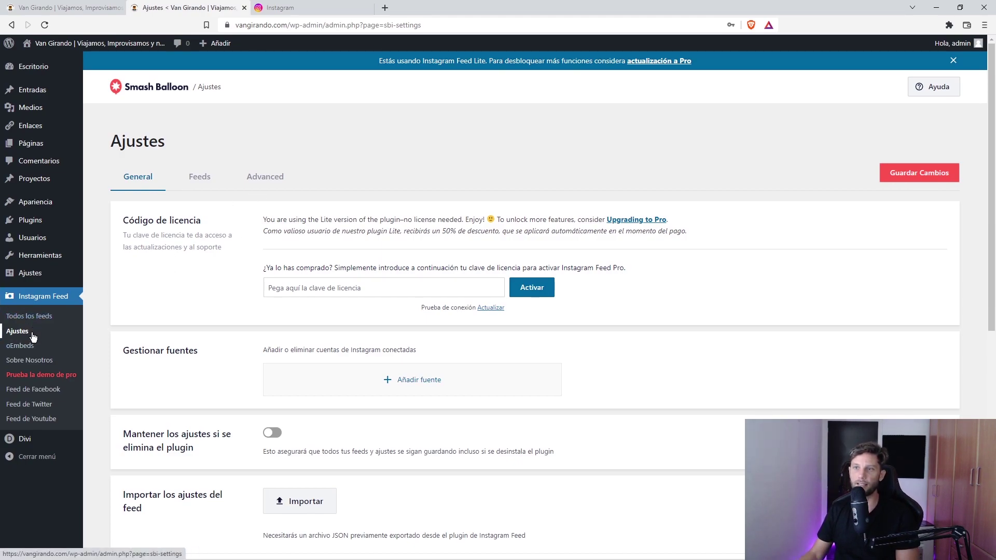
Step: Add the vangirando Instagram account as a Personal source and authorise Smash Balloon's access to it
left_click(386, 384)
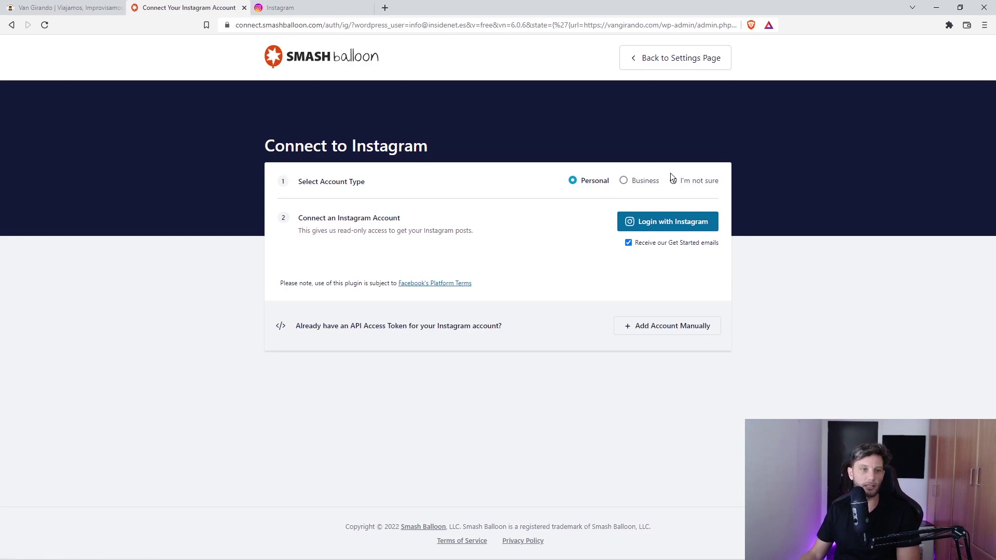
left_click(647, 223)
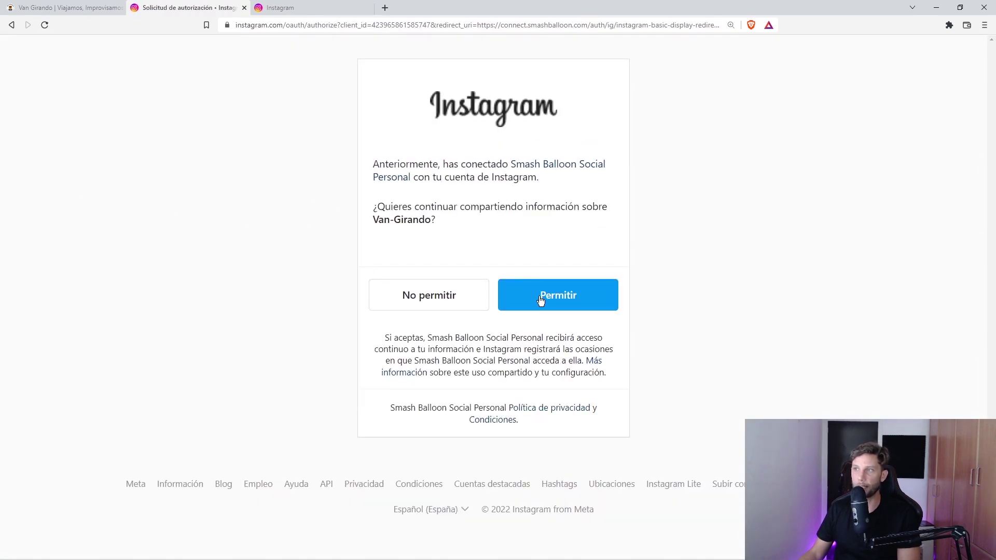
mouse_move(436, 226)
left_mouse_down()
mouse_move(375, 221)
mouse_move(435, 220)
left_mouse_up()
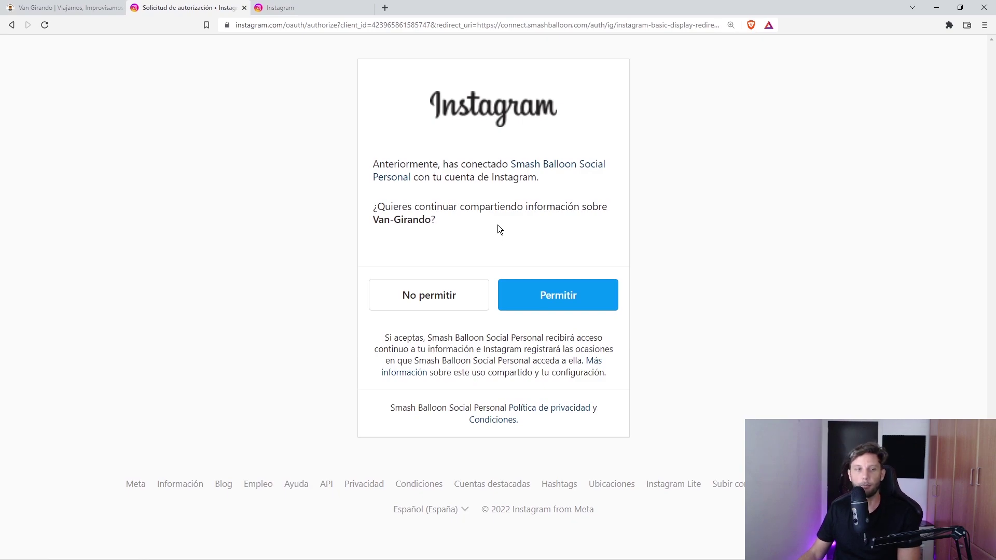
left_click(537, 302)
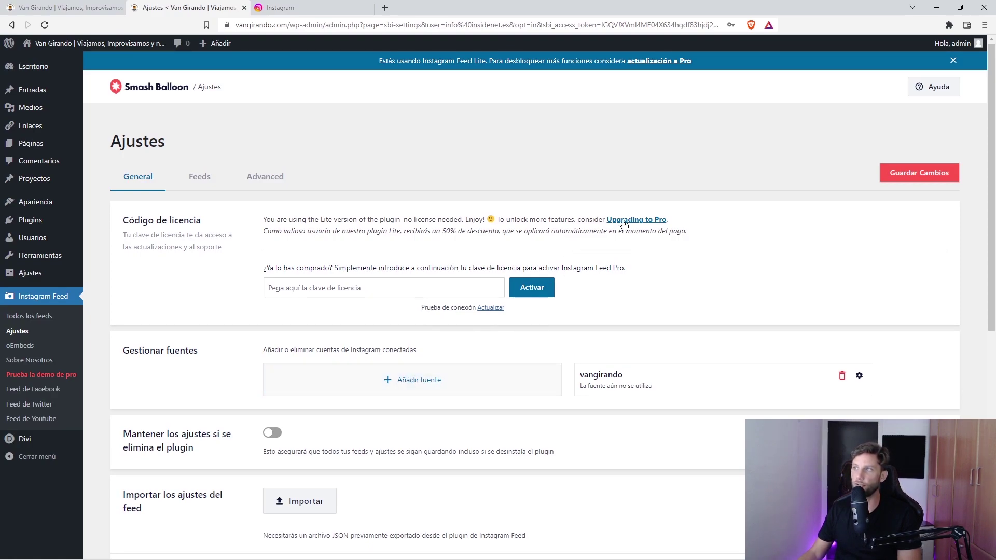
left_click_drag(663, 224, 610, 223)
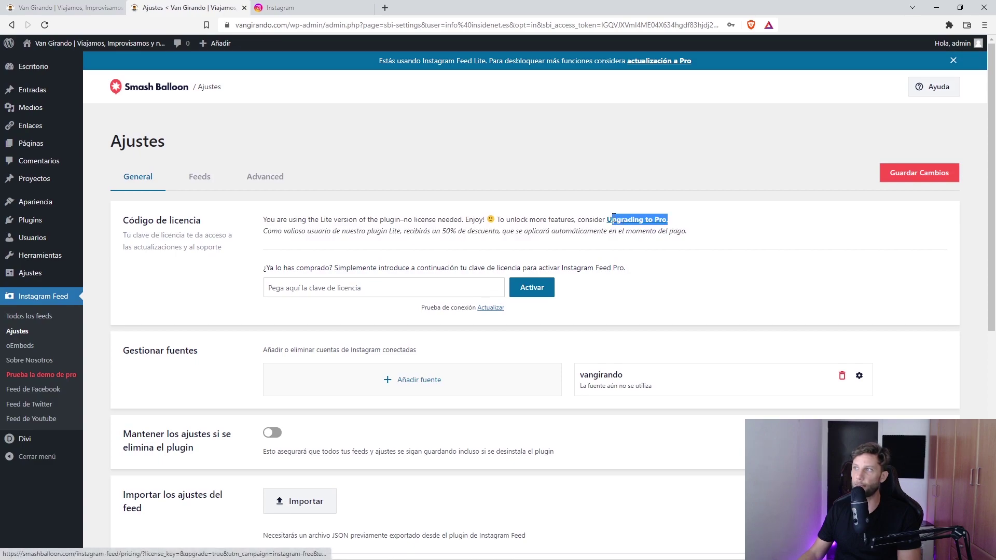
left_click(685, 217)
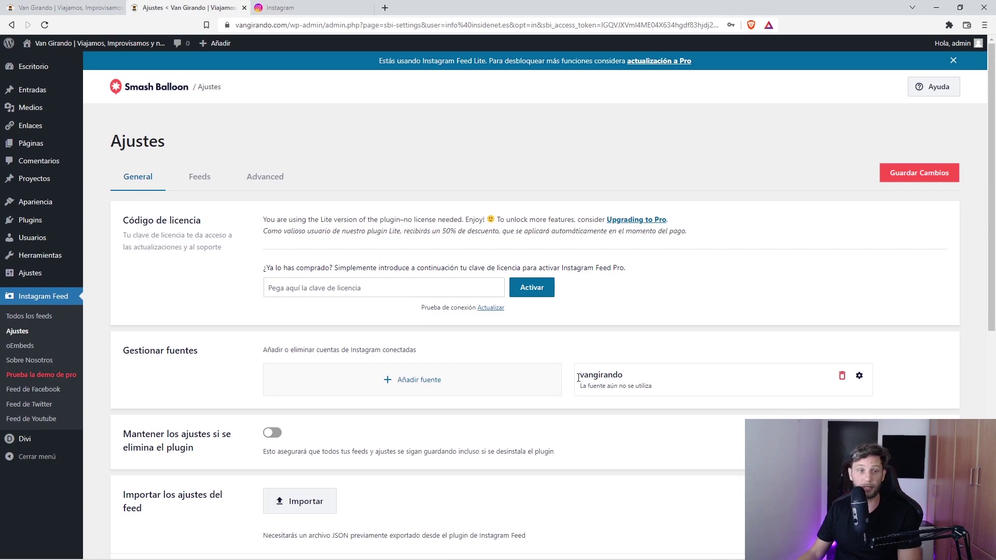
Step: Review the plugin's Feeds and Advanced settings, and return to its General settings
left_click(196, 187)
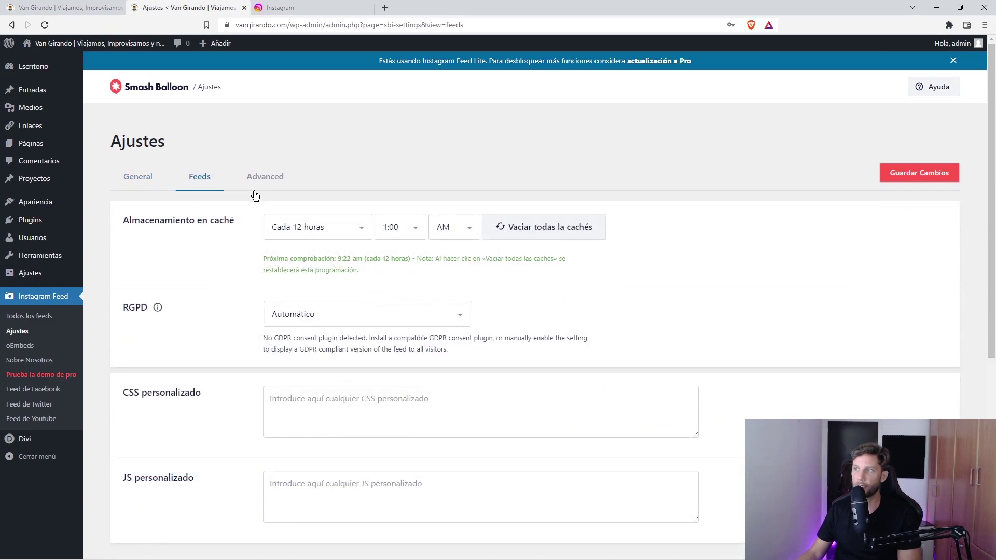
scroll(284, 241, "down", 6)
scroll(285, 245, "up", 3)
scroll(285, 244, "down", 3)
scroll(285, 244, "up", 6)
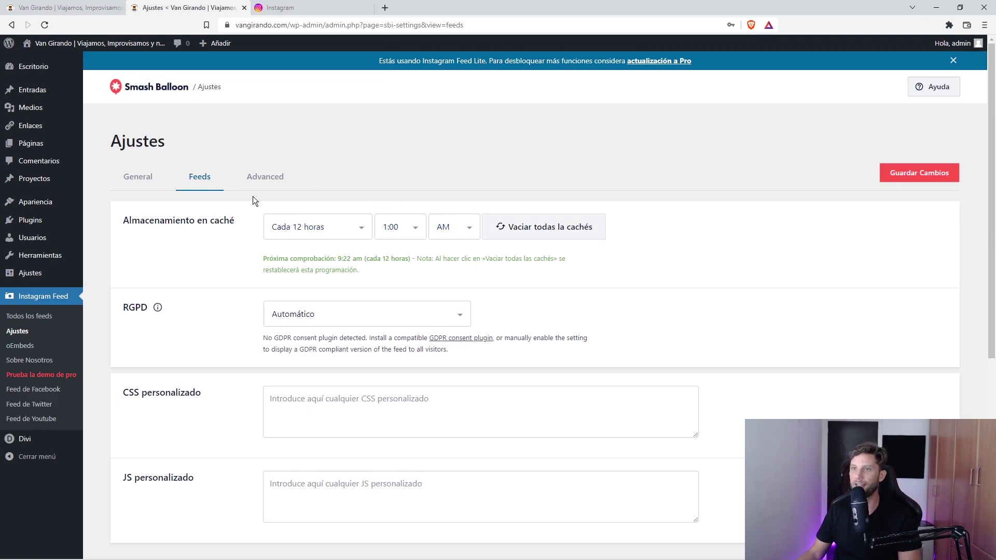
left_click(255, 181)
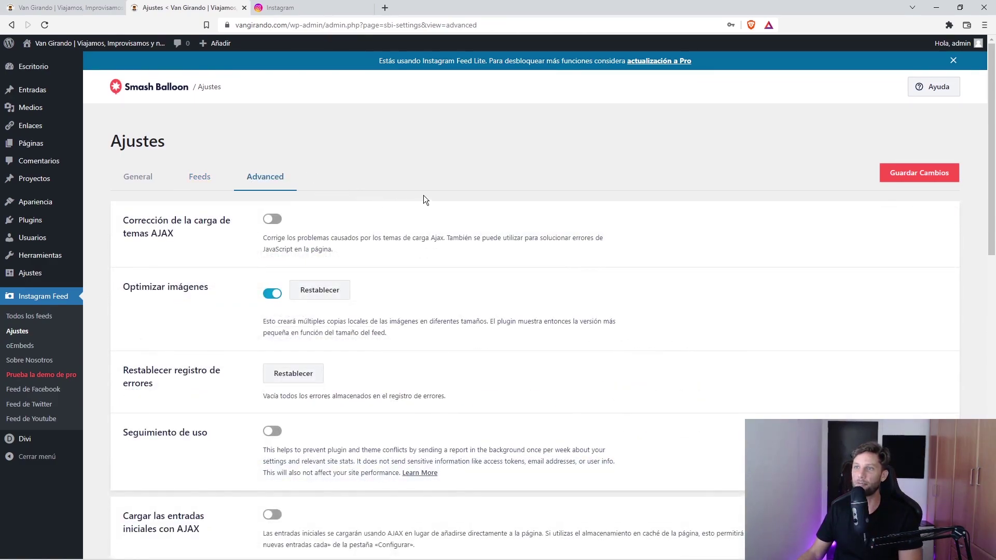
scroll(420, 207, "down", 3)
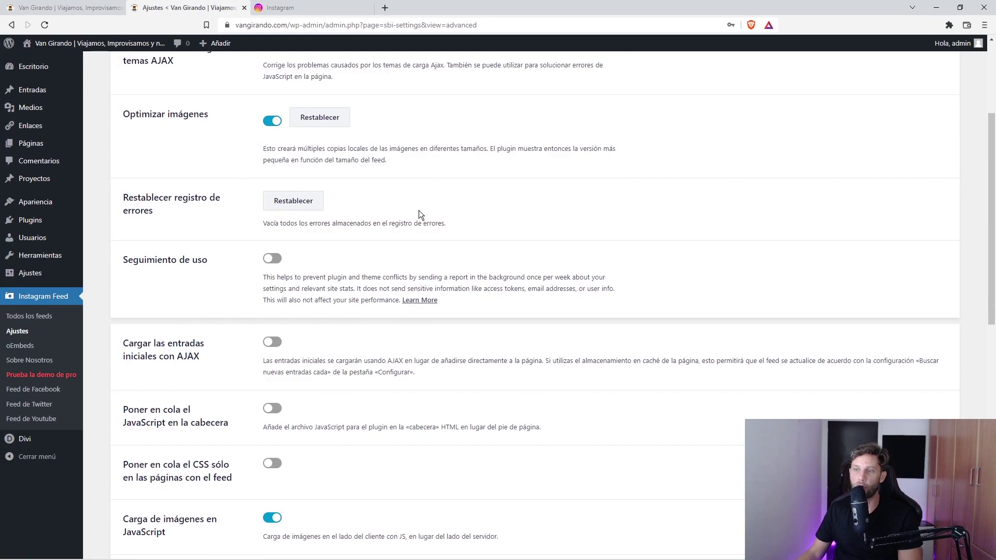
scroll(419, 210, "down", 3)
scroll(418, 210, "down", 6)
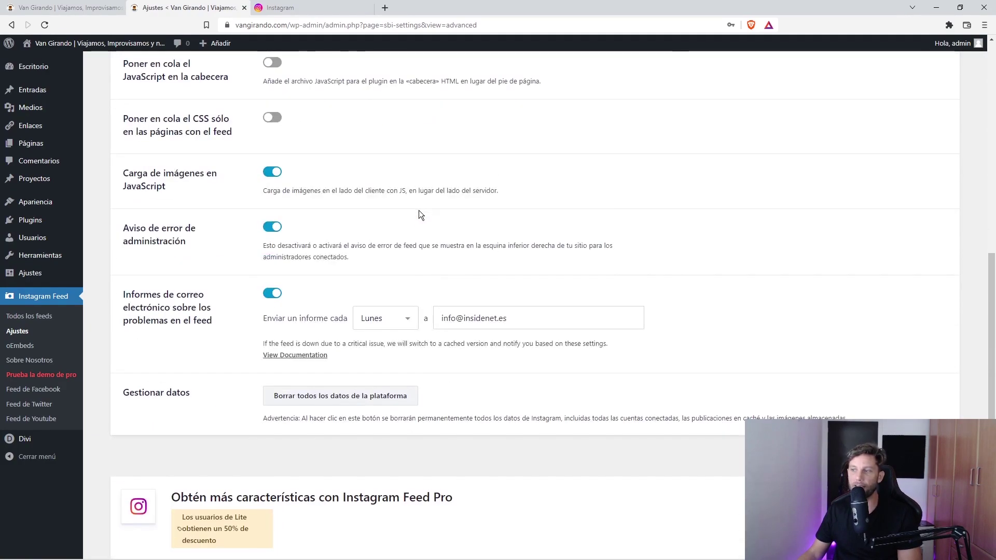
scroll(419, 210, "up", 10)
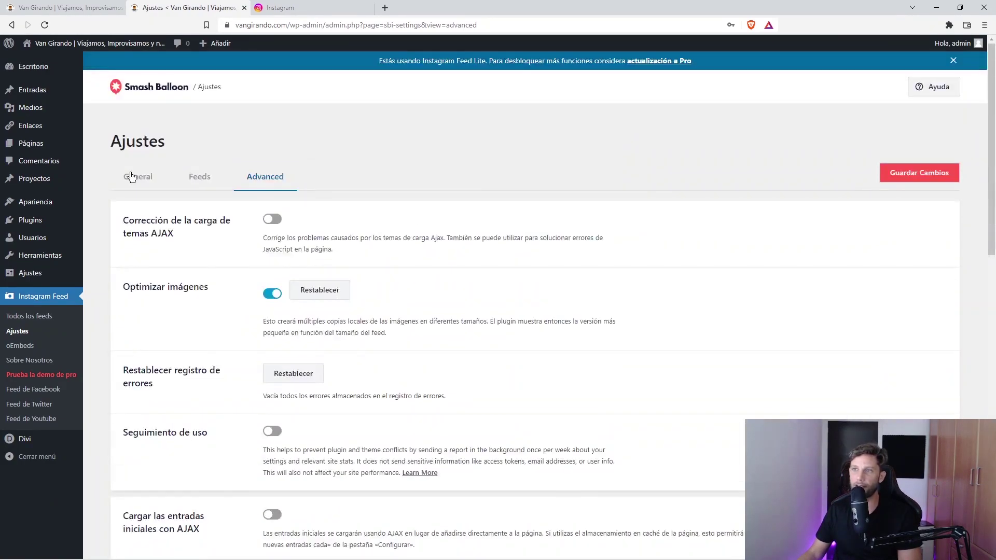
left_click(132, 177)
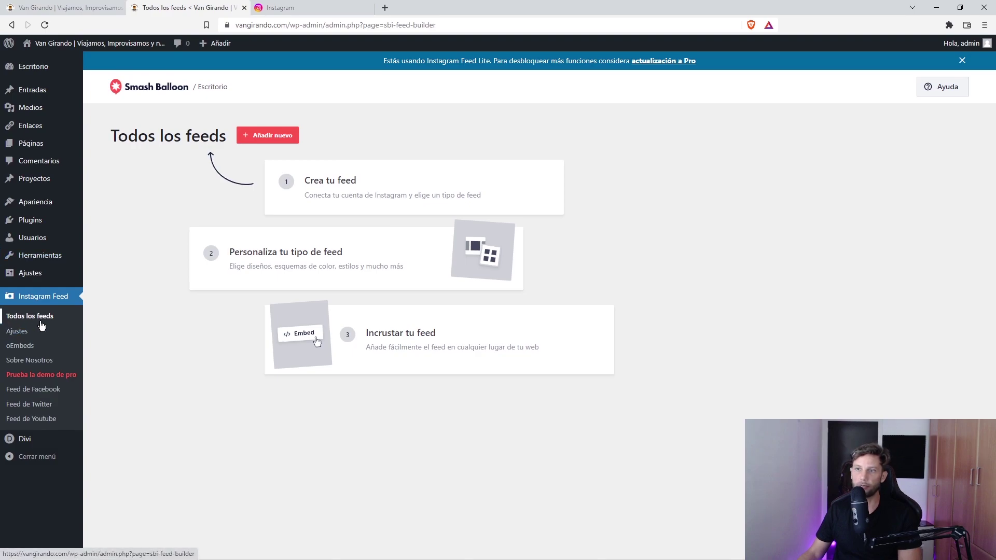
Step: Create a new user timeline (Línea de tiempo del usuario) feed with the vangirando account as its source
left_click(270, 146)
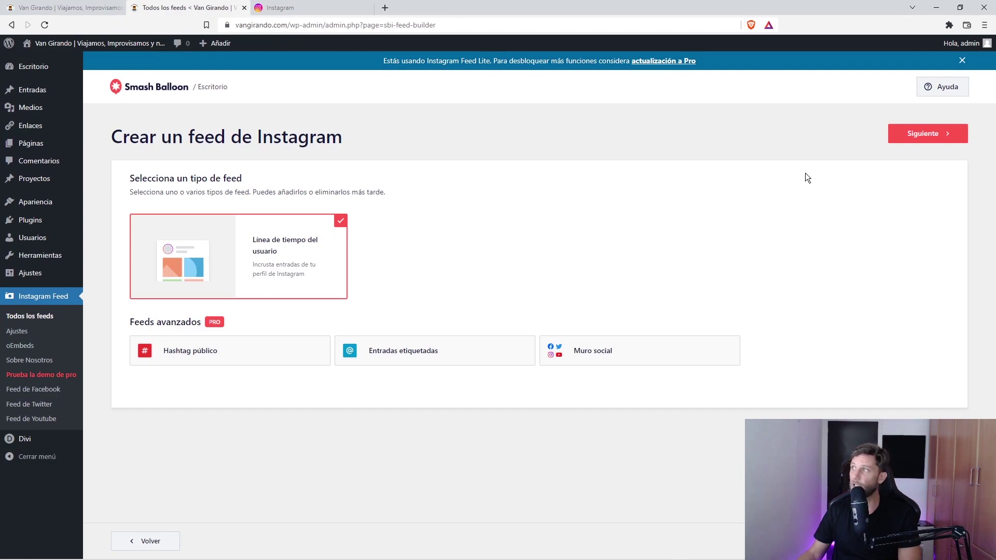
left_click(935, 134)
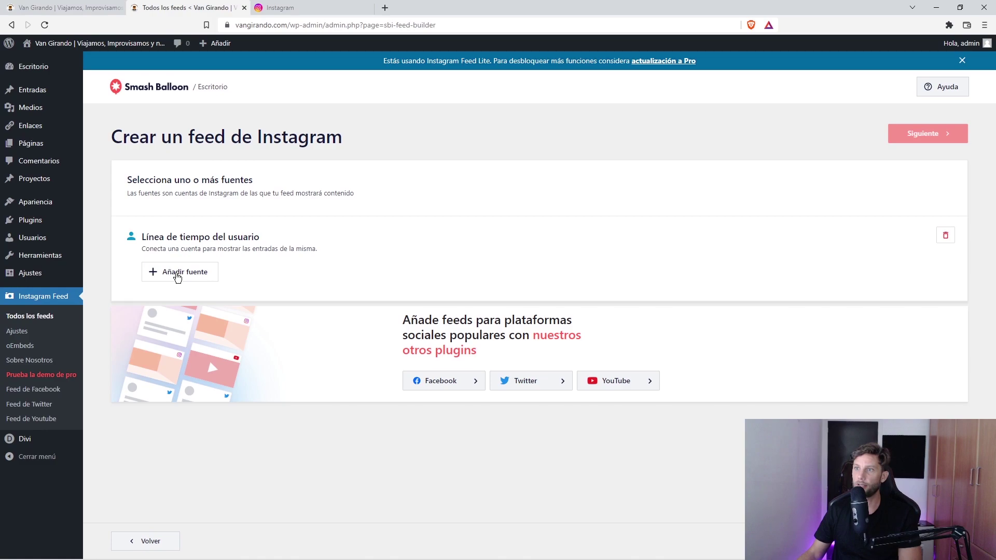
left_click(177, 275)
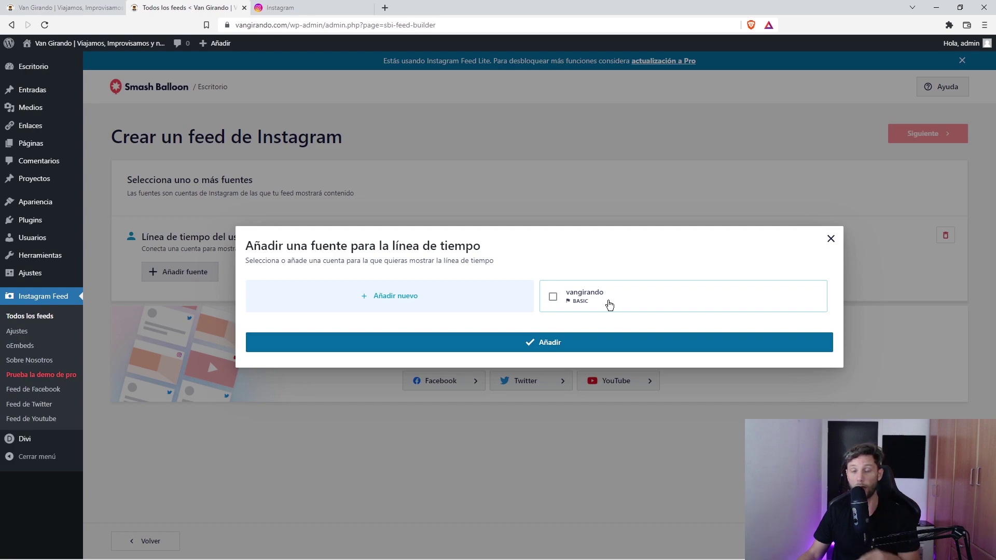
left_click(610, 305)
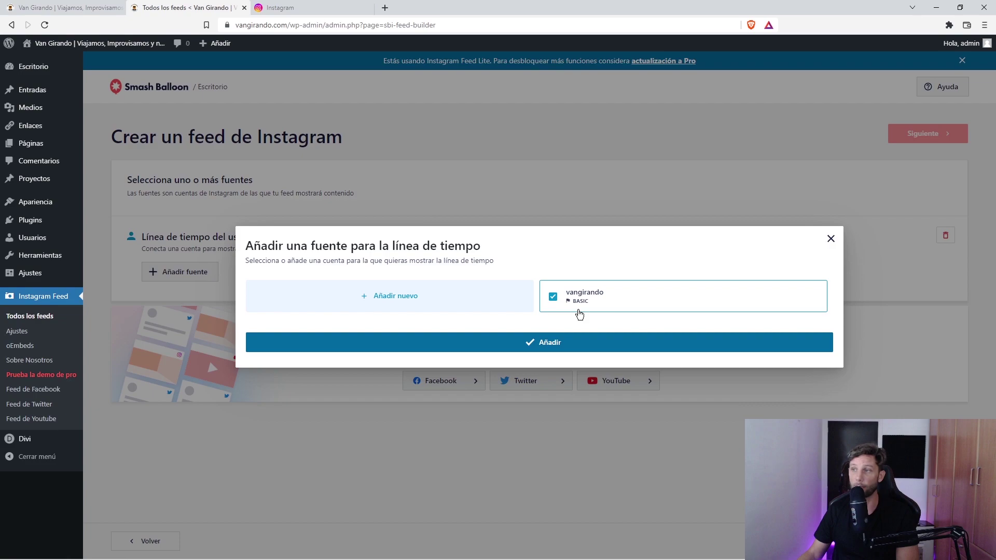
left_click(562, 343)
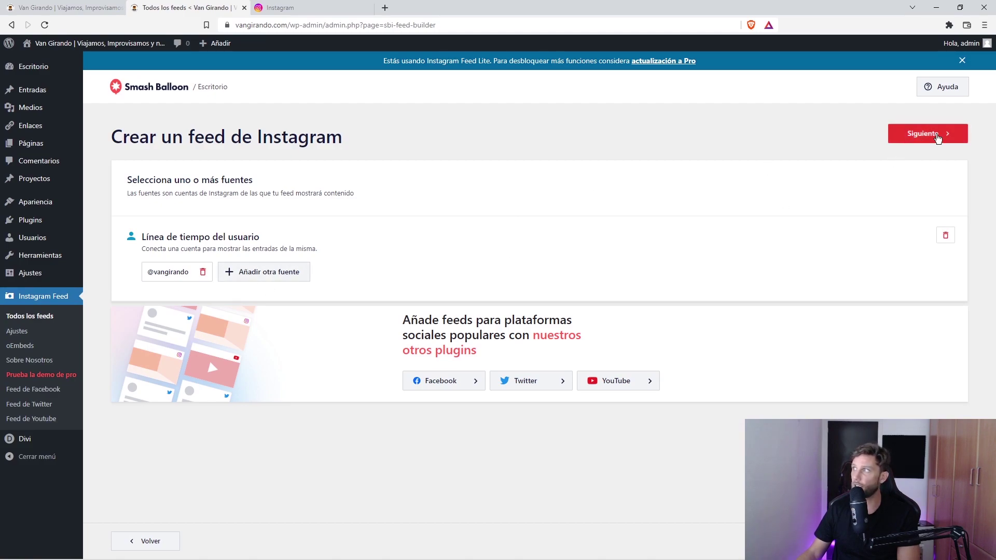
left_click(934, 134)
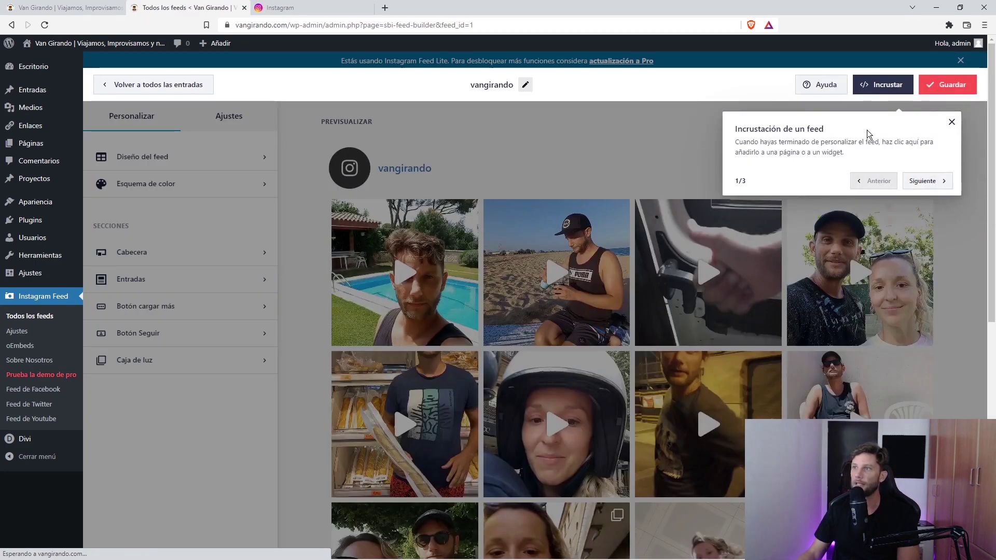
Step: Dismiss the introductory embedding tour and look through the preview of the new feed
left_click(951, 123)
scroll(695, 303, "down", 3)
scroll(694, 303, "down", 3)
scroll(674, 233, "up", 8)
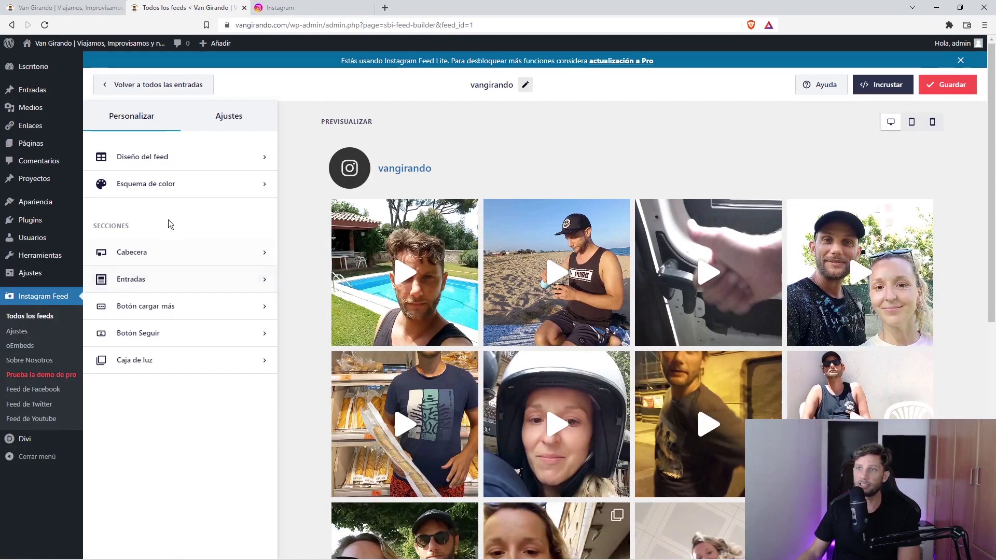
Step: Examine the feed's layout options, including layout type, feed height, padding, number of posts and columns
left_click(161, 157)
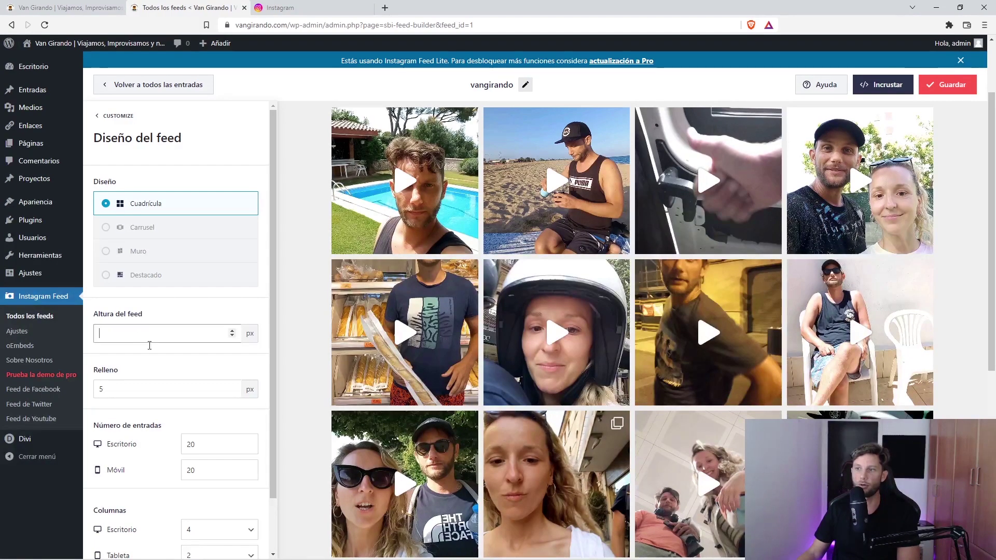
scroll(183, 368, "down", 1)
scroll(170, 350, "up", 1)
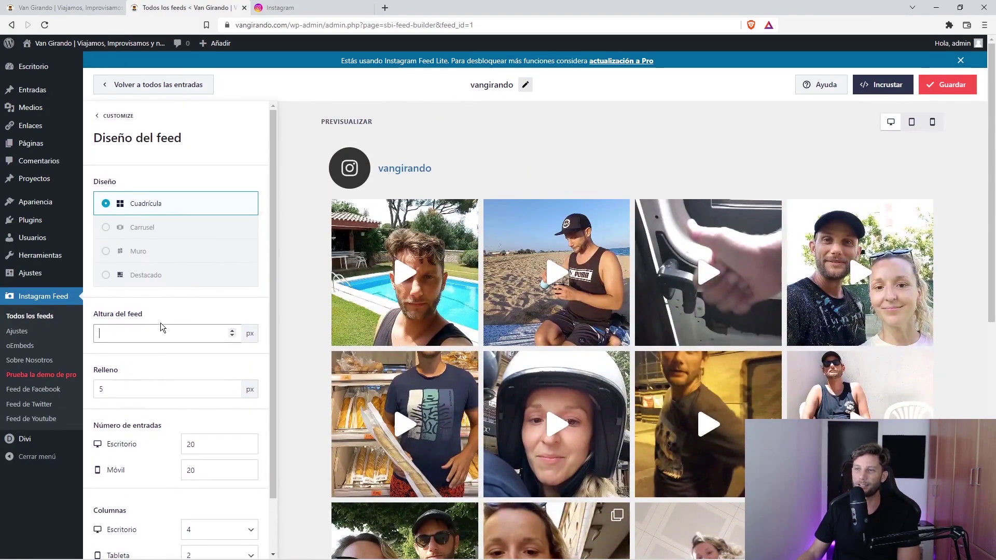
scroll(160, 244, "down", 1)
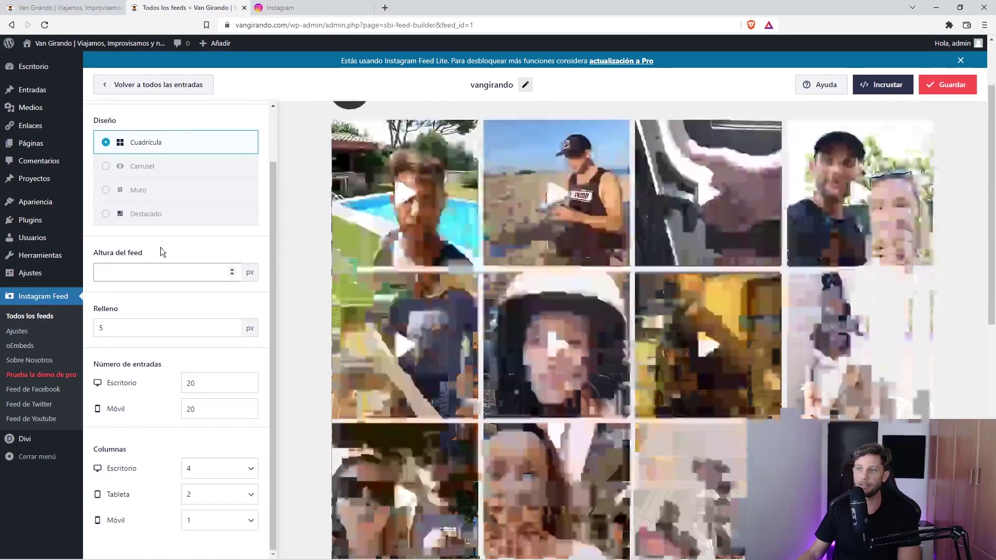
scroll(166, 340, "up", 1)
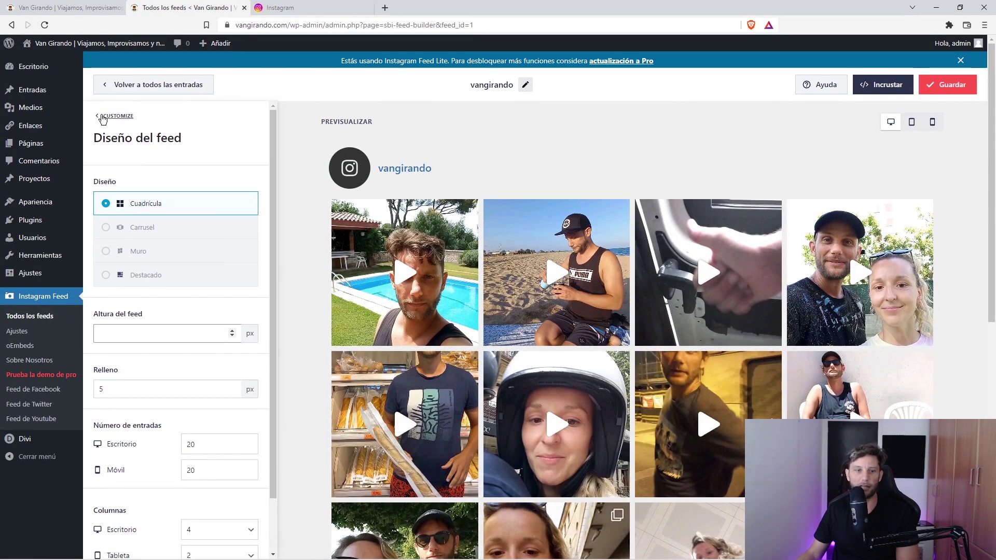
Step: Try the Claro and Oscuro color schemes for the feed, and choose the Personalizado color scheme
left_click(102, 117)
left_click(171, 187)
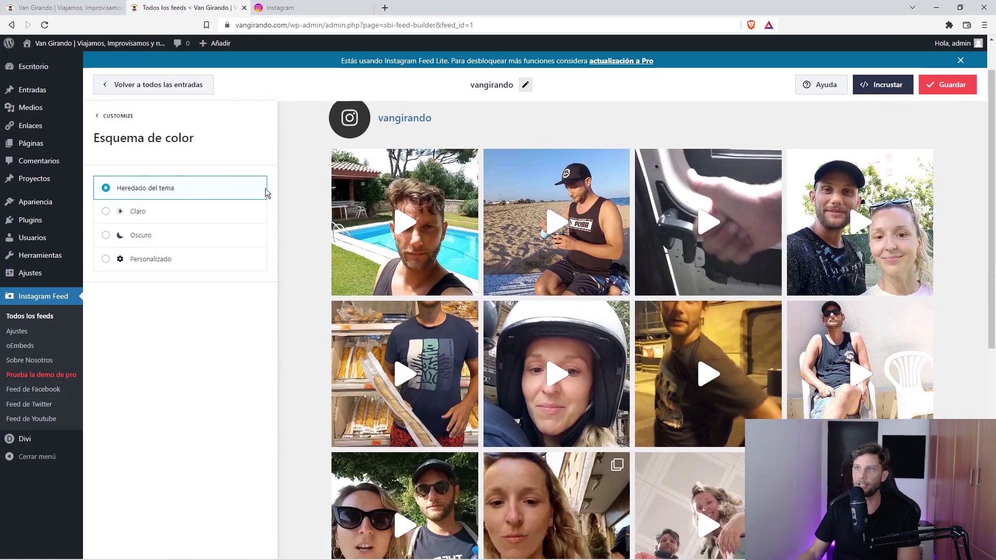
left_click(140, 217)
left_click(133, 236)
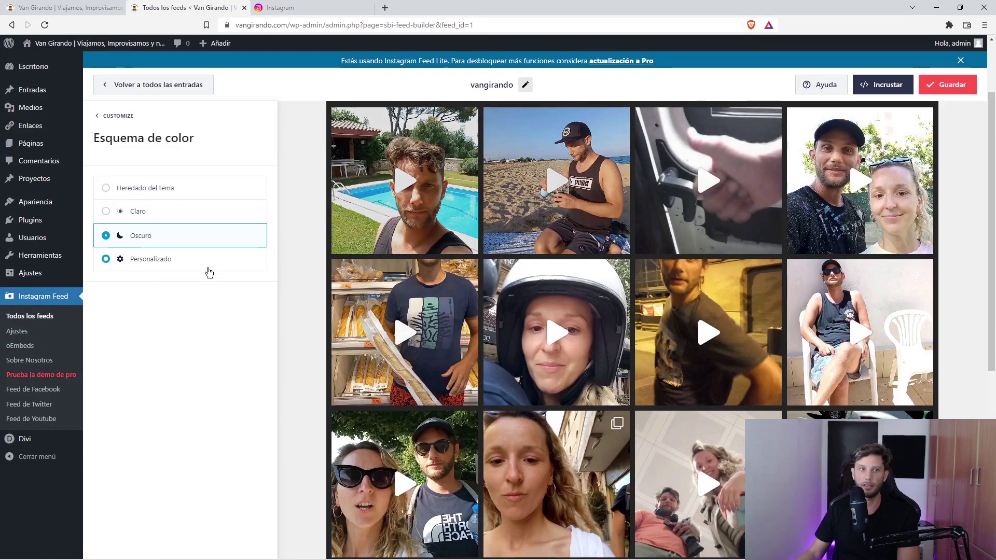
left_click(171, 260)
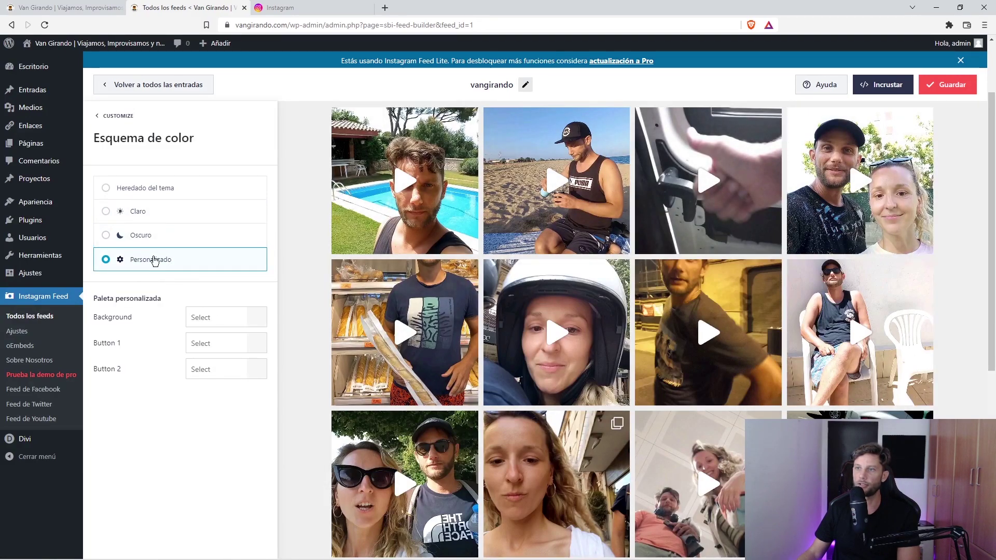
left_click(100, 116)
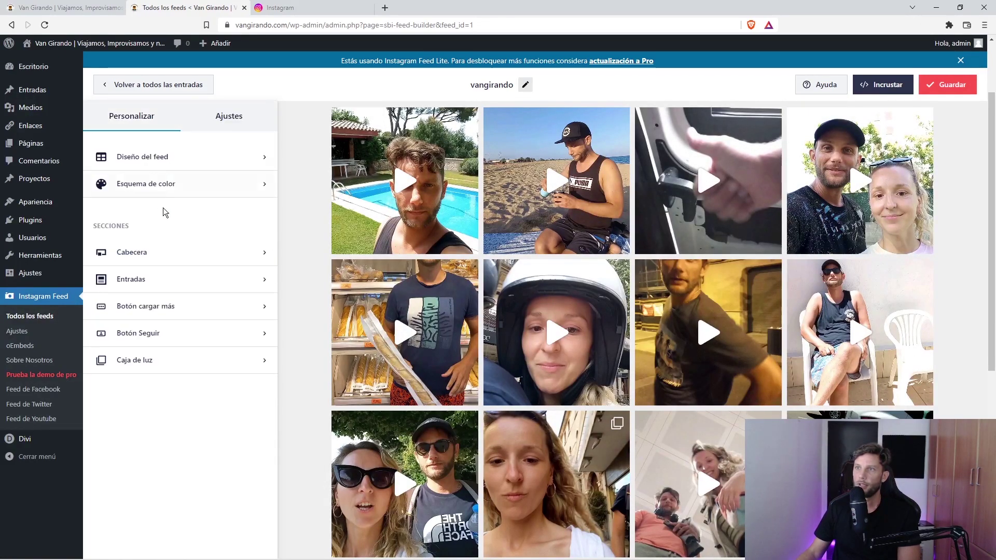
Step: Add the round Van Girando logo as the custom avatar in the feed's header
left_click(166, 255)
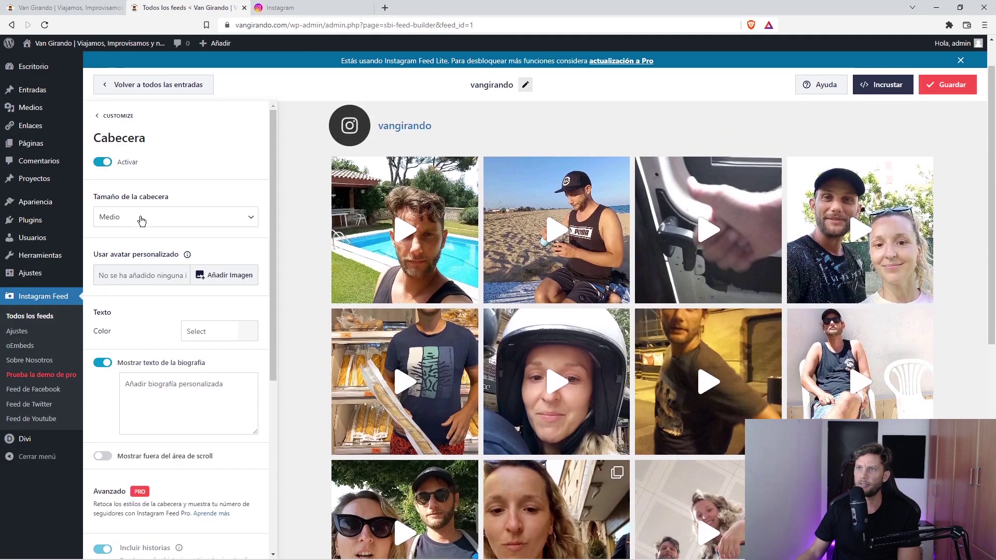
left_click(223, 282)
left_click(533, 178)
left_click(949, 532)
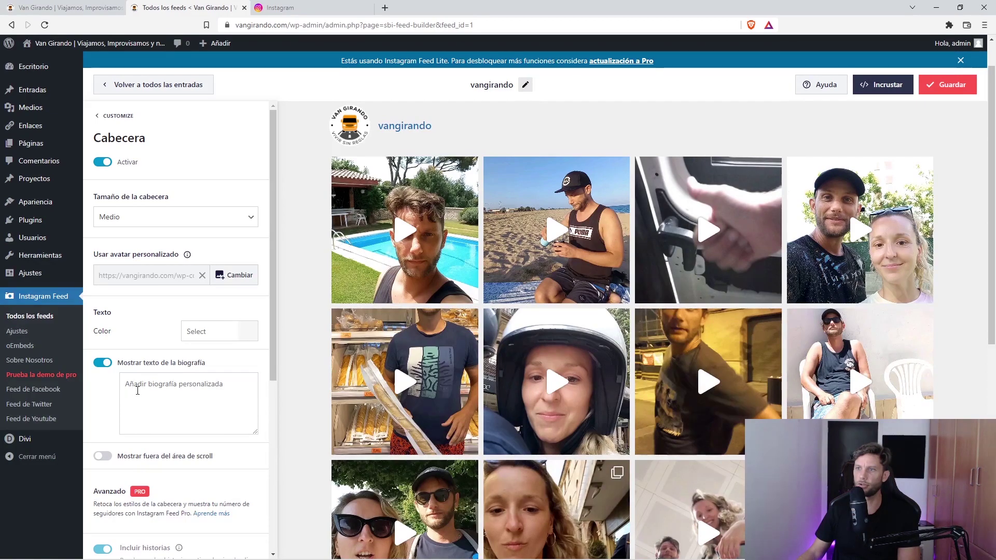
Step: Try showing the header outside the scroll area, turn that option off again, and look through the remaining header options
scroll(191, 406, "down", 3)
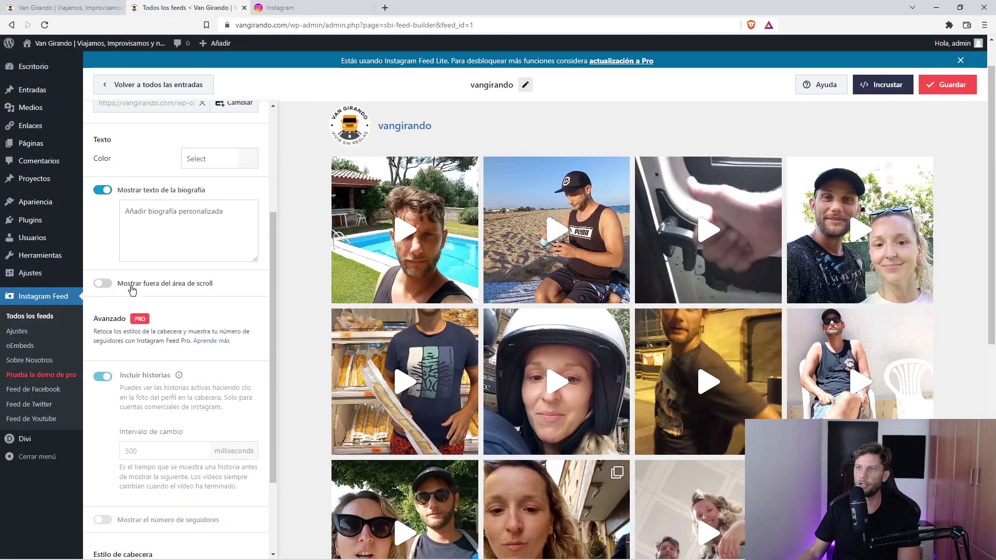
left_click(111, 286)
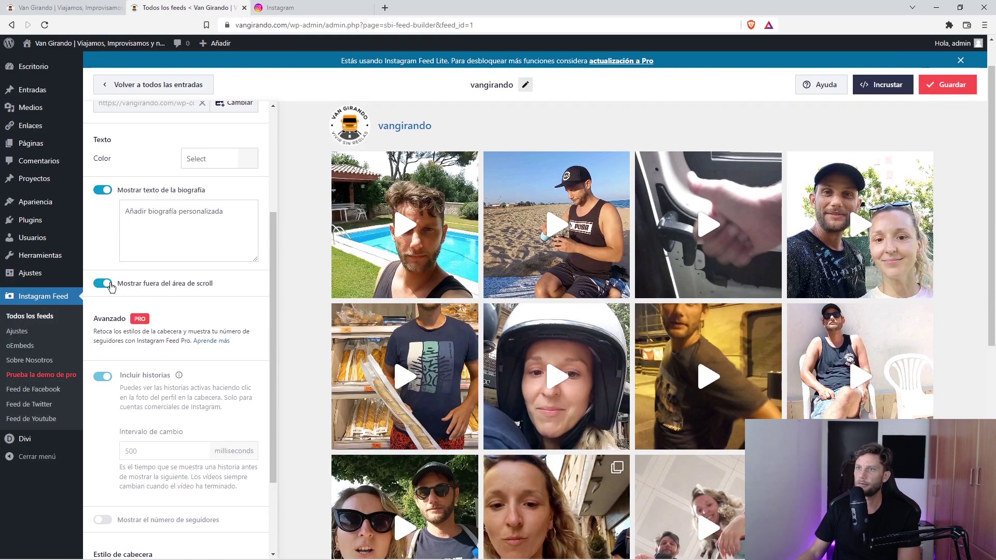
left_click(114, 287)
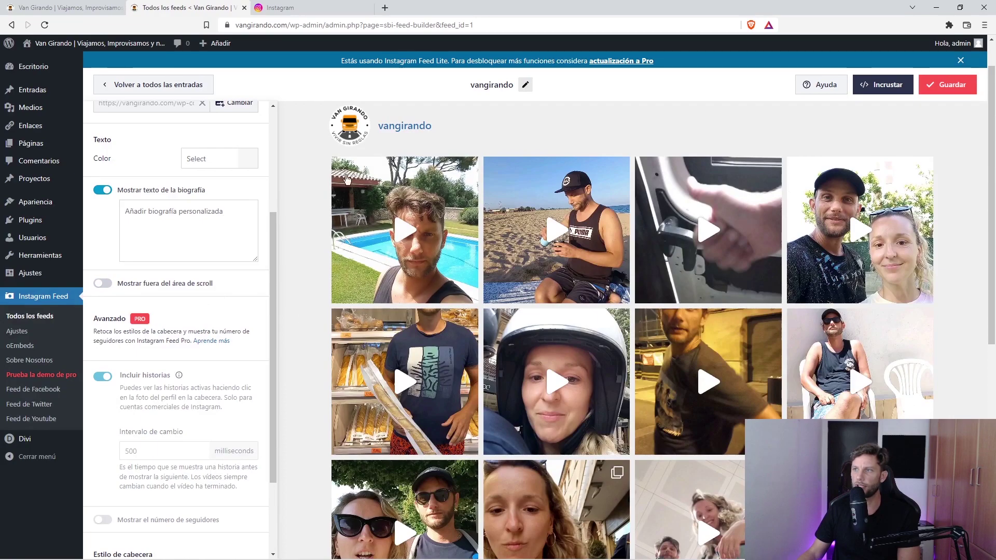
scroll(195, 368, "up", 3)
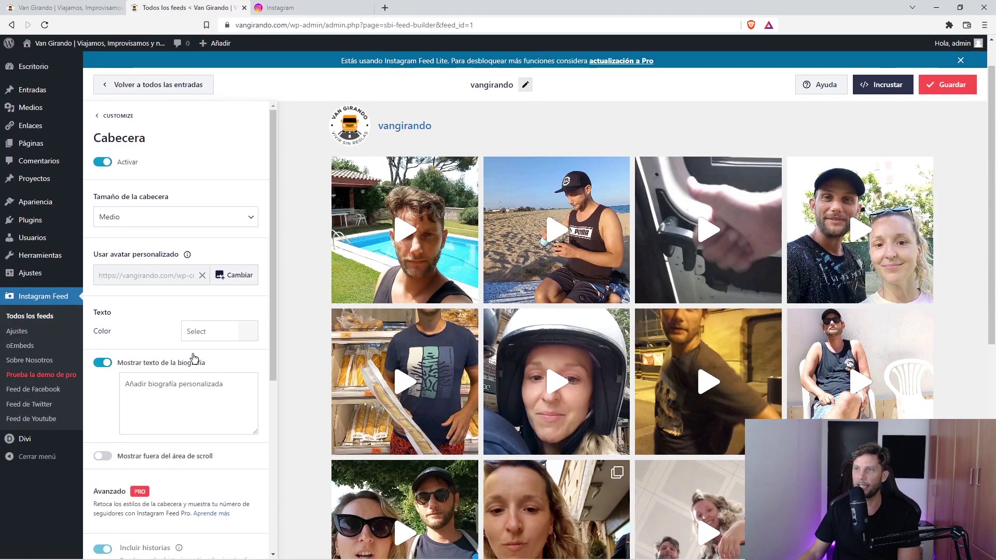
scroll(151, 295, "down", 5)
scroll(150, 295, "up", 5)
left_click(105, 122)
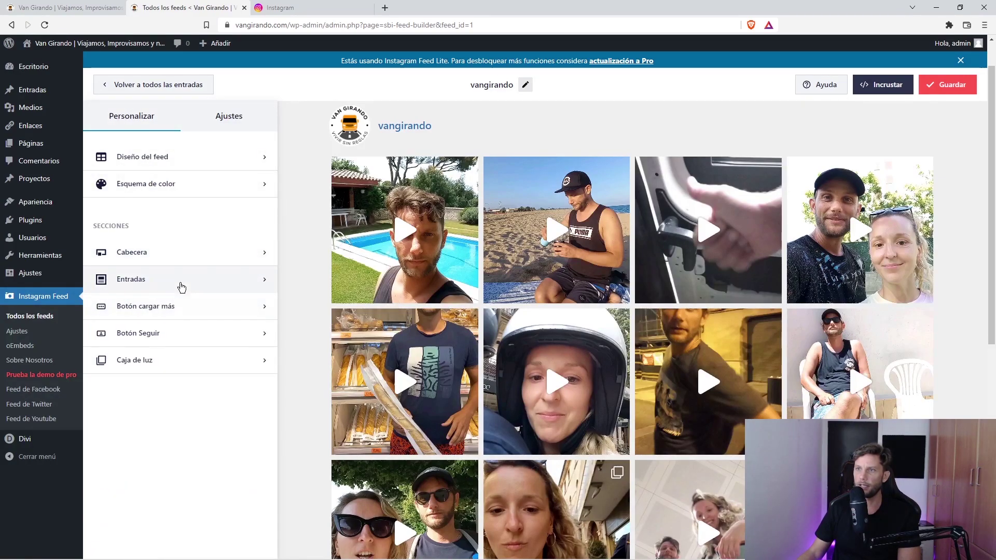
Step: Change the load more button's text to "Cargar más" and return to the customization options
left_click(176, 318)
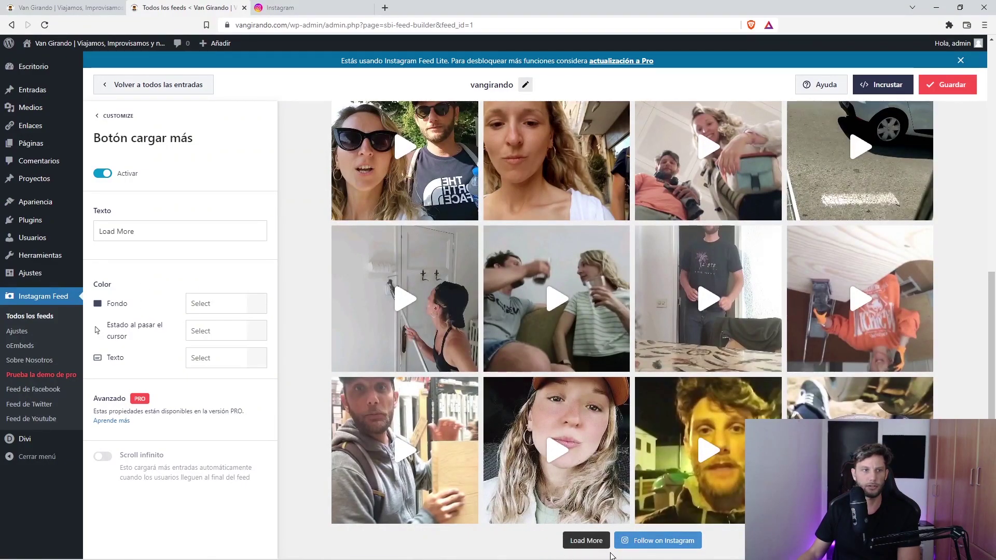
triple_click(171, 231)
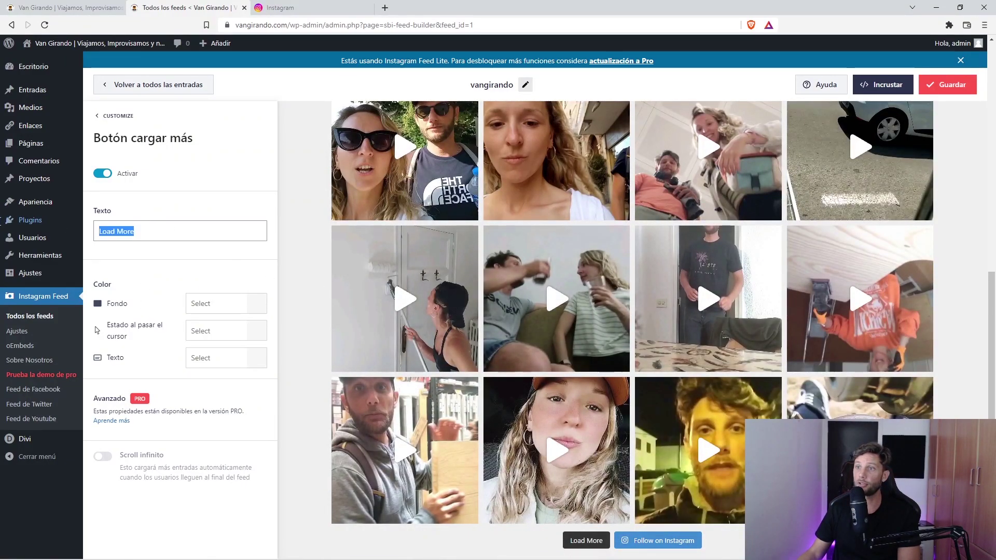
type("cargar m")
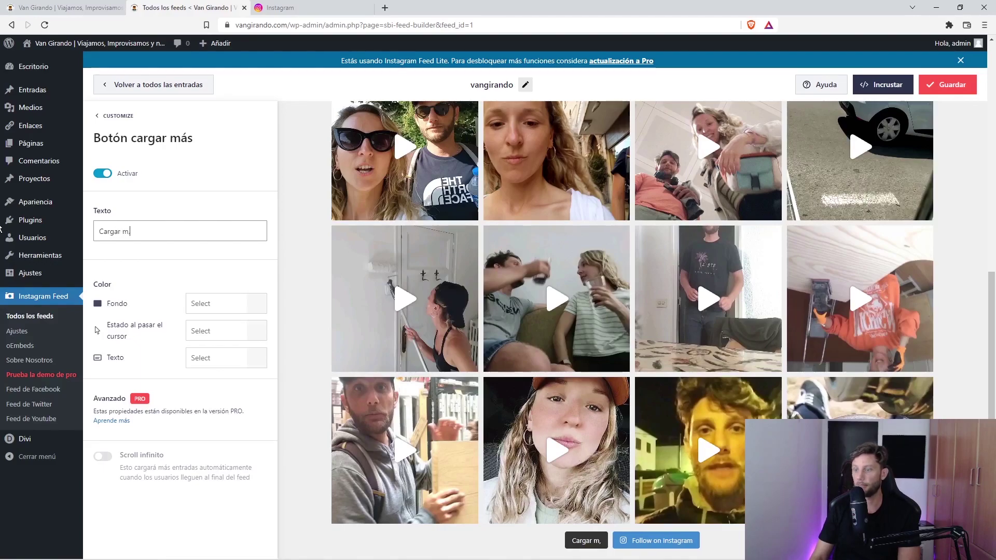
type("ás")
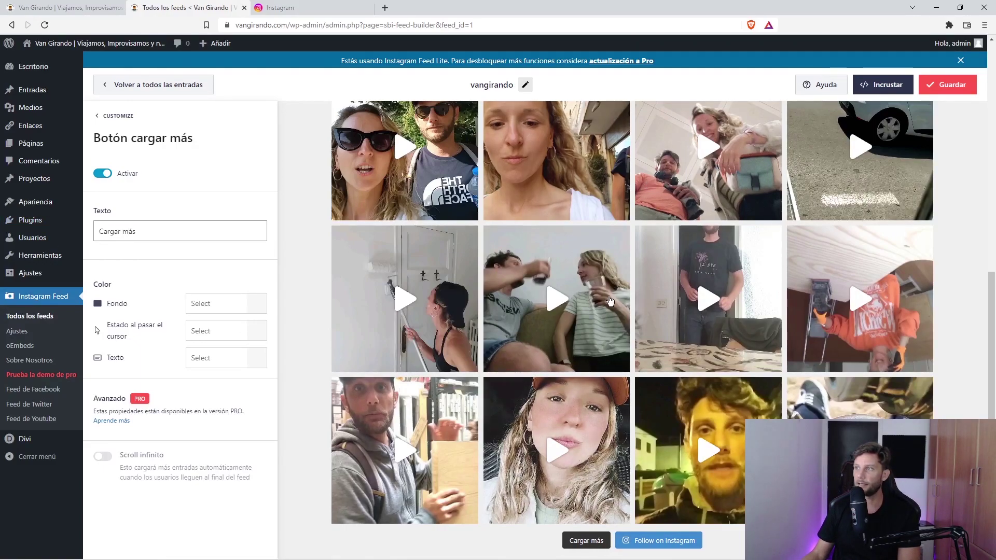
scroll(102, 210, "up", 3)
scroll(102, 210, "up", 4)
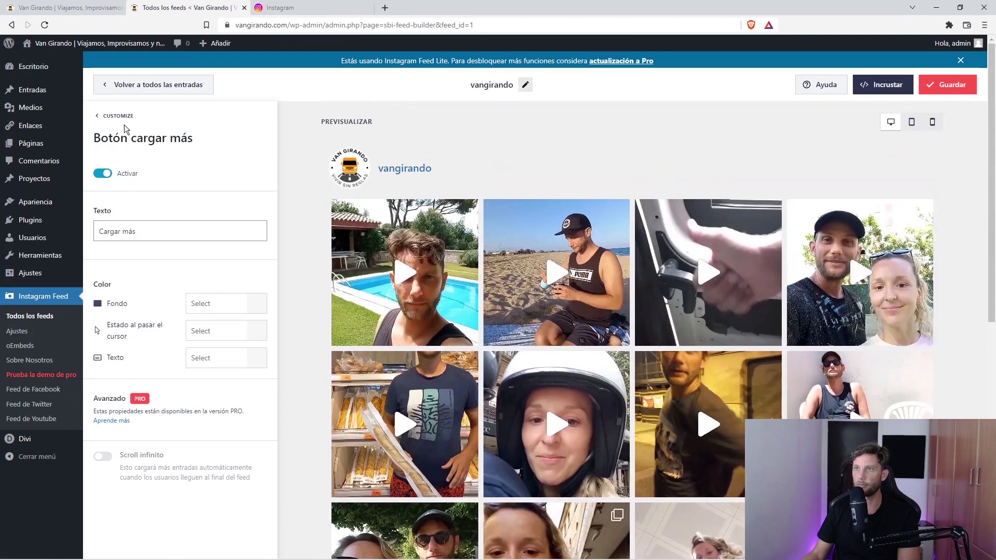
left_click(118, 119)
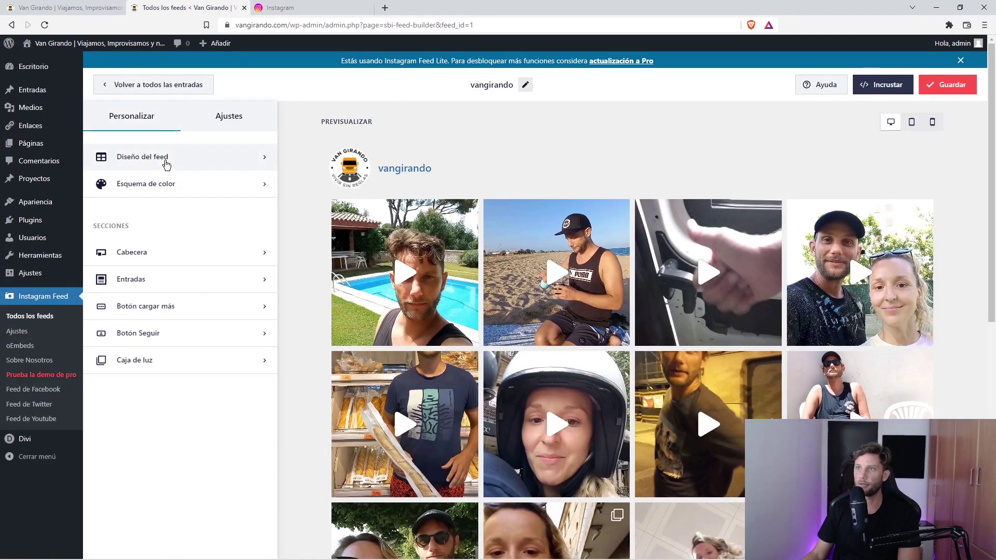
Step: Set the feed layout to 3 columns on desktop
left_click(165, 160)
scroll(151, 392, "down", 1)
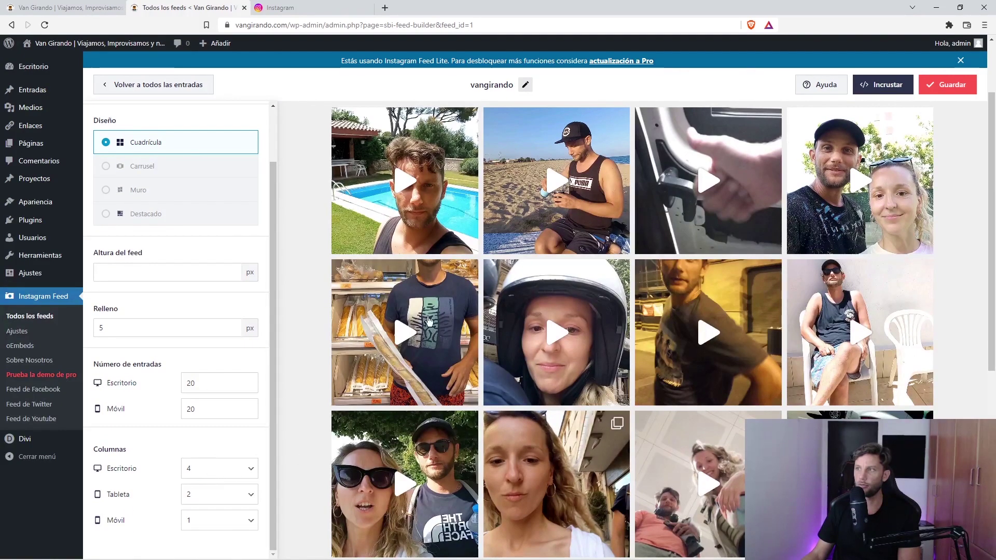
left_click(199, 468)
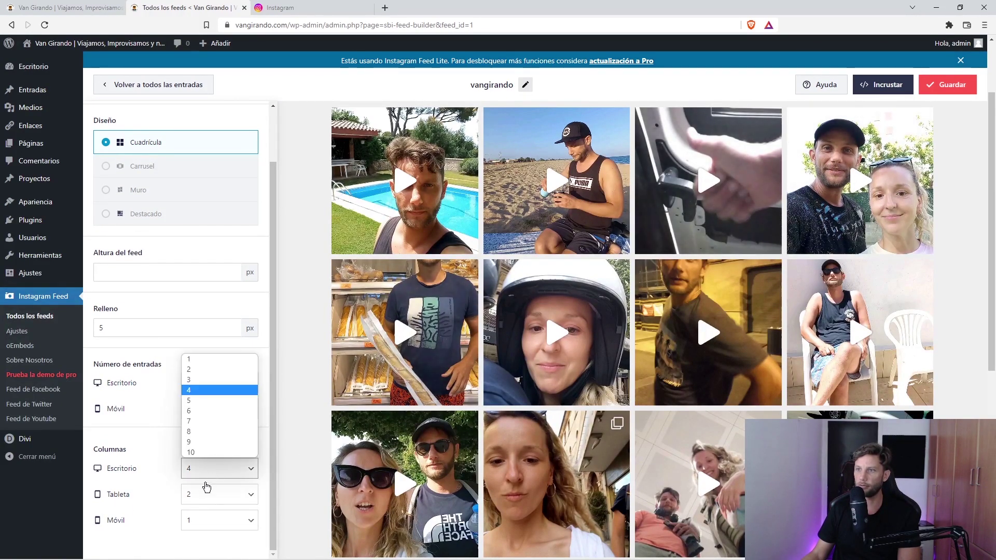
left_click(193, 384)
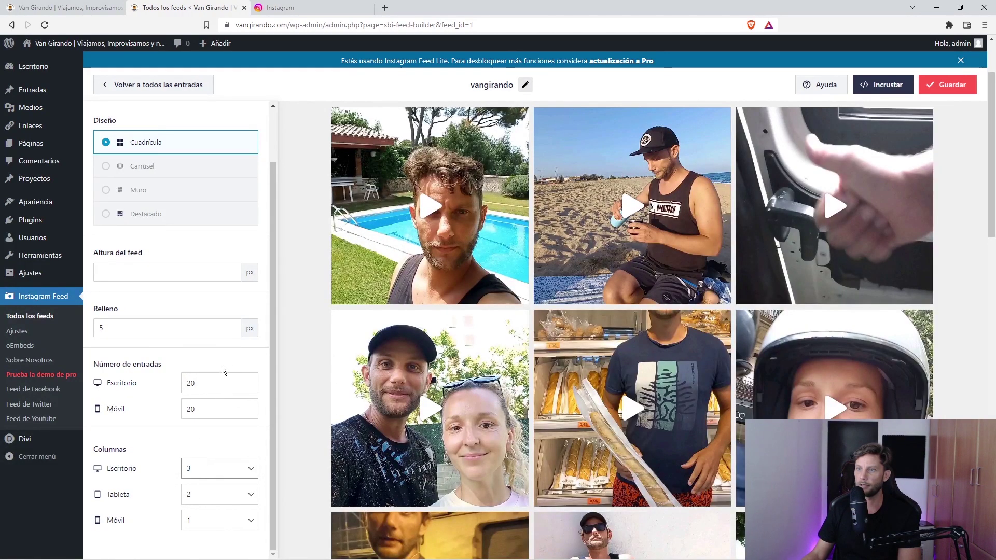
Step: Set the number of posts to 10 for both desktop and mobile
left_click_drag(223, 389, 171, 372)
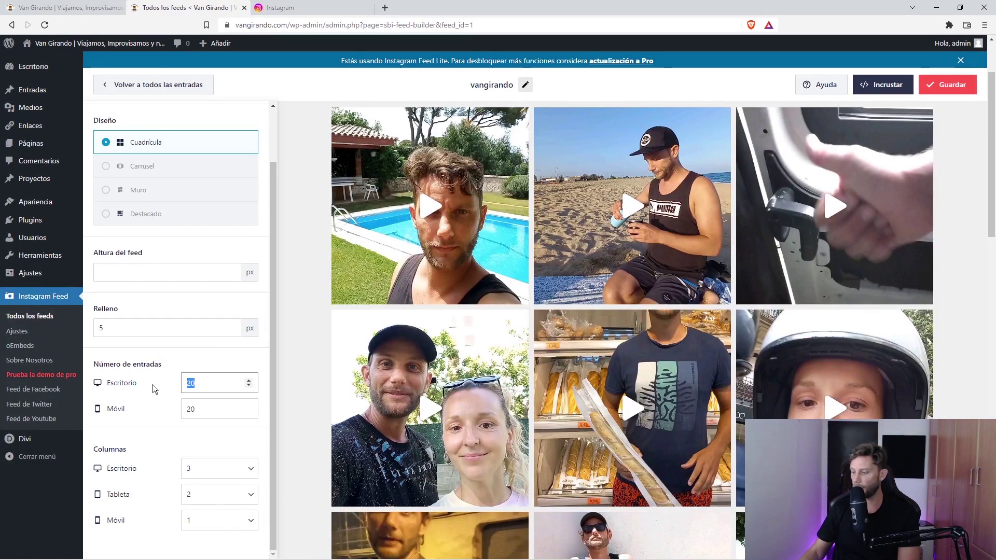
type("10")
key("Tab")
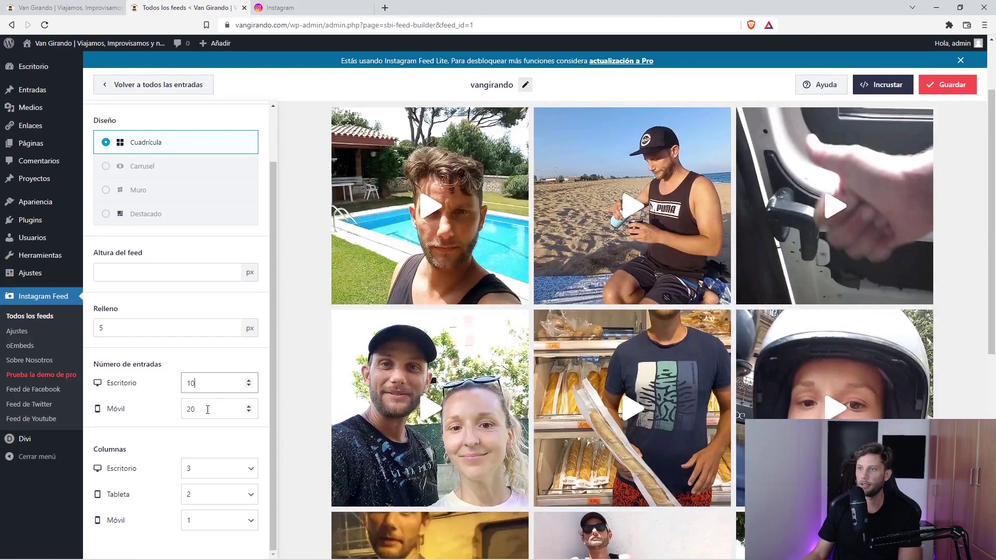
type("10")
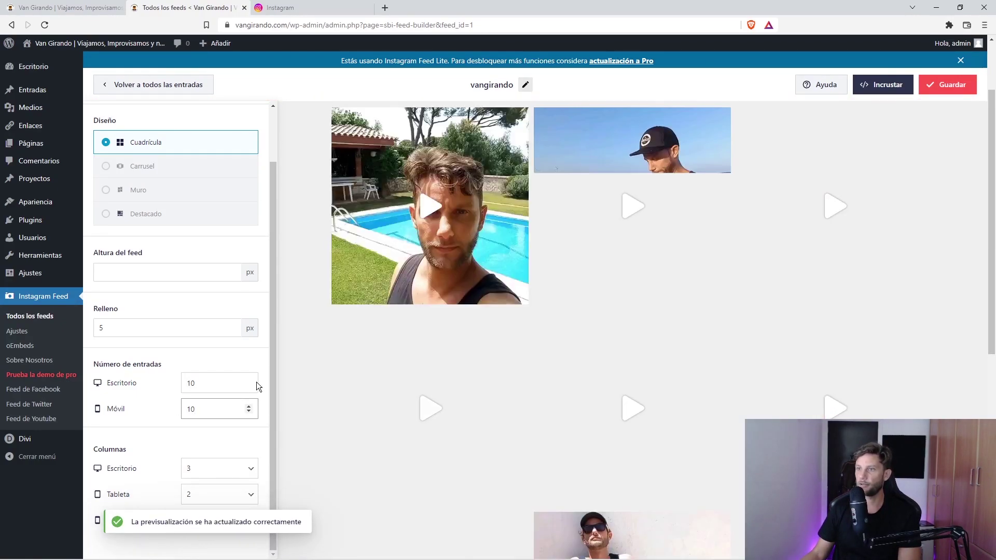
Step: Set the number of posts to 9 for both desktop and mobile, and check the resulting grid in the preview
double_click(208, 379)
type("9")
key("Tab")
type("9")
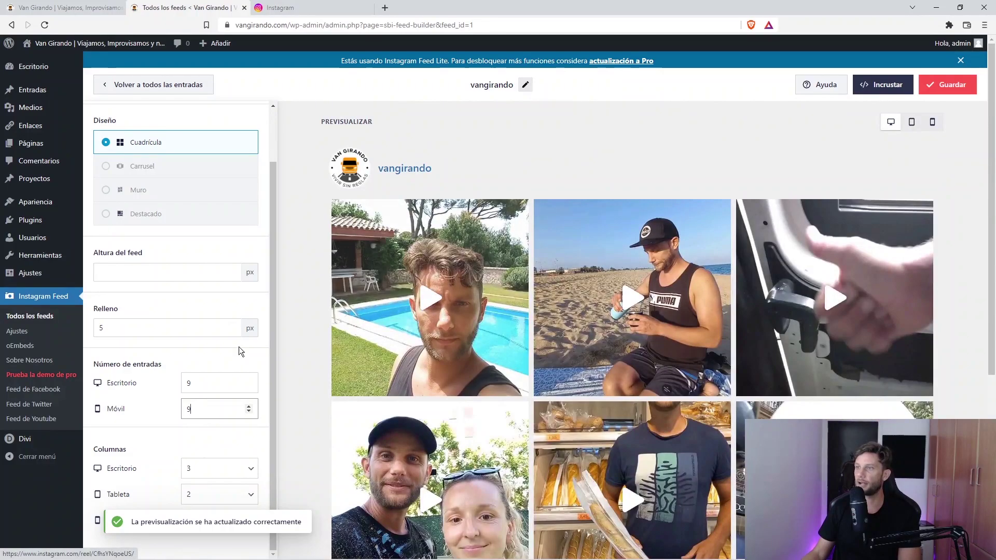
scroll(272, 371, "down", 3)
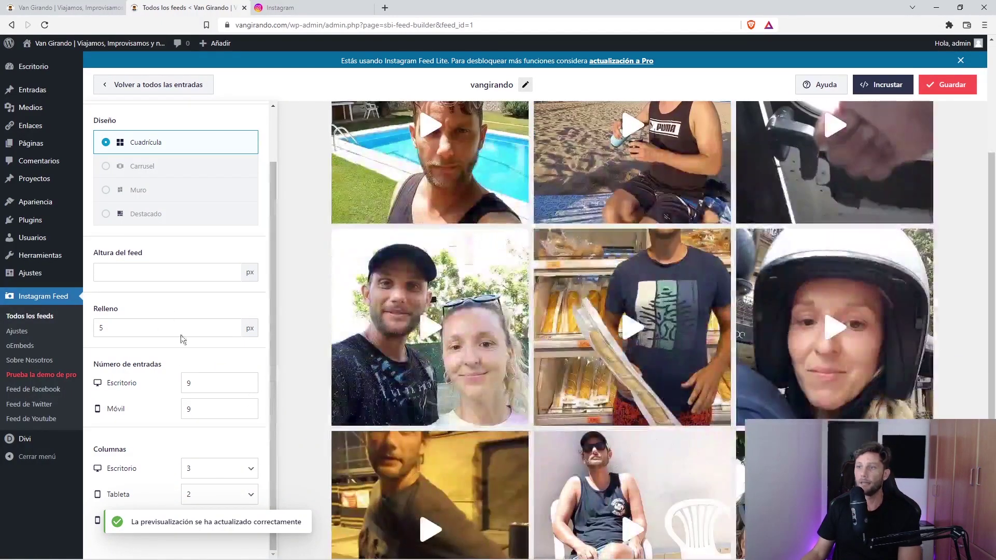
scroll(204, 201, "up", 2)
scroll(204, 202, "down", 1)
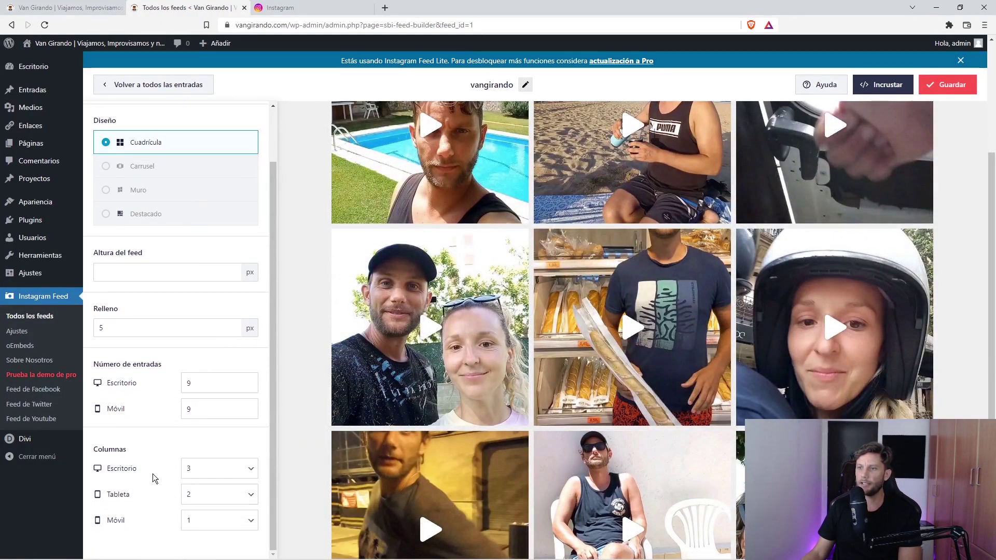
scroll(138, 121, "up", 1)
left_click(107, 120)
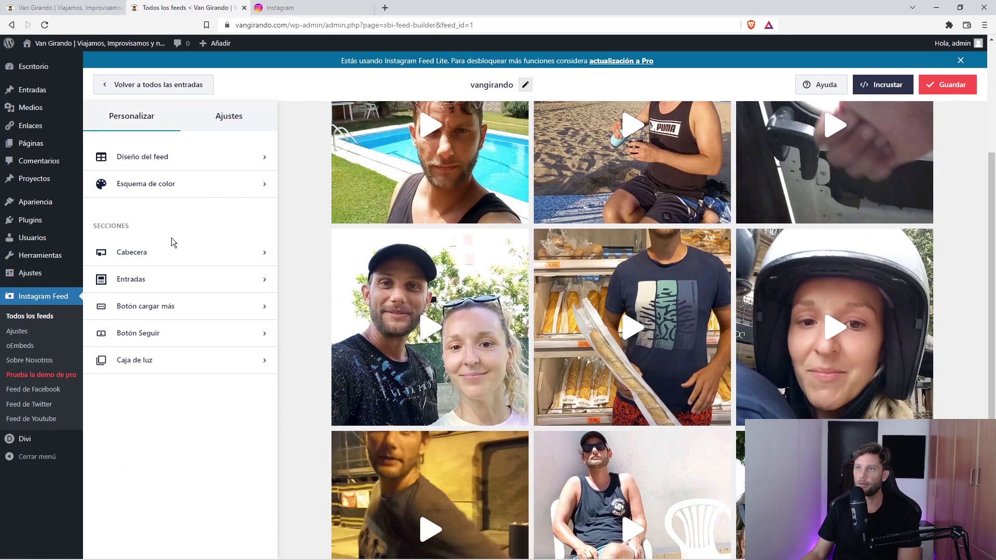
Step: Change the follow button's text to "Síguenos en Instagram", correcting the missing accent
left_click(179, 332)
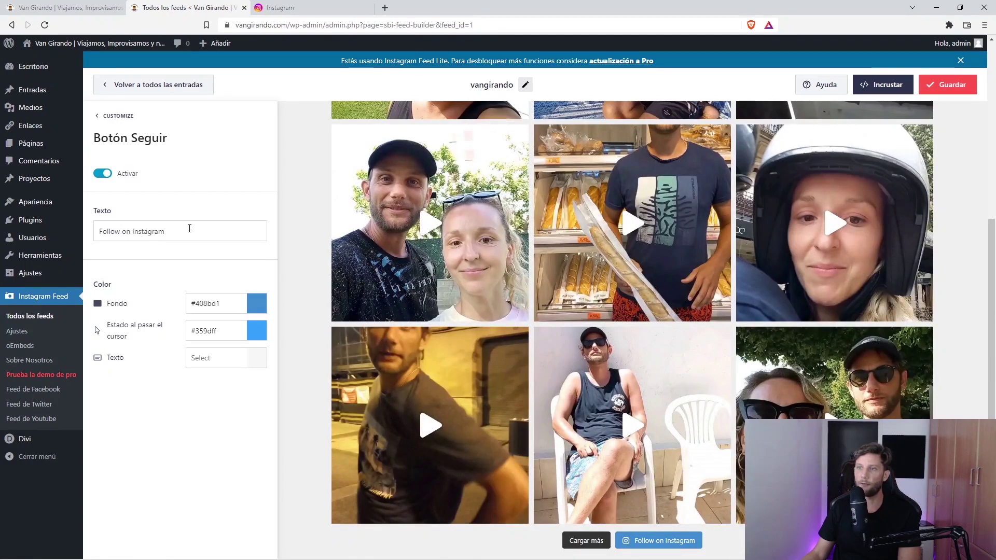
triple_click(188, 226)
type("S")
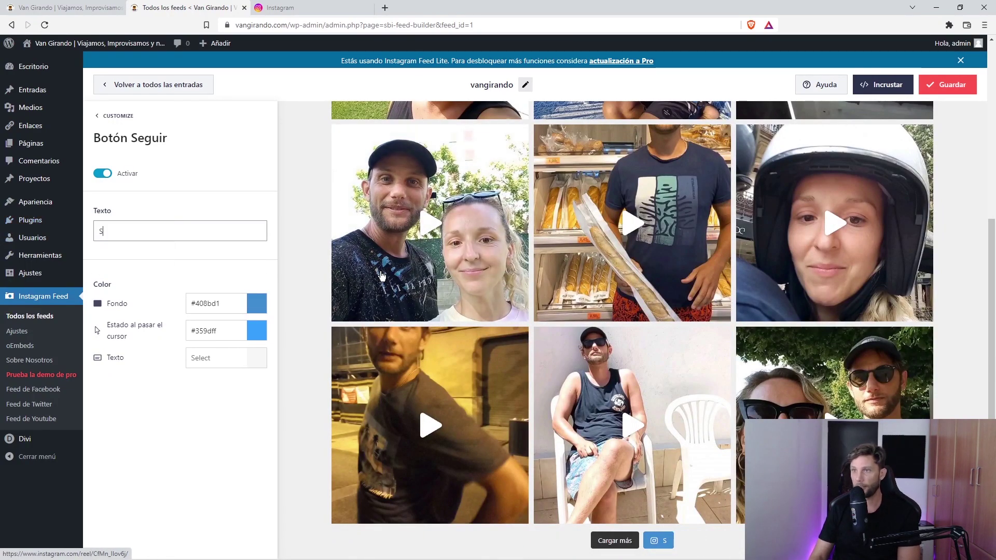
type("iguenos en Instagram")
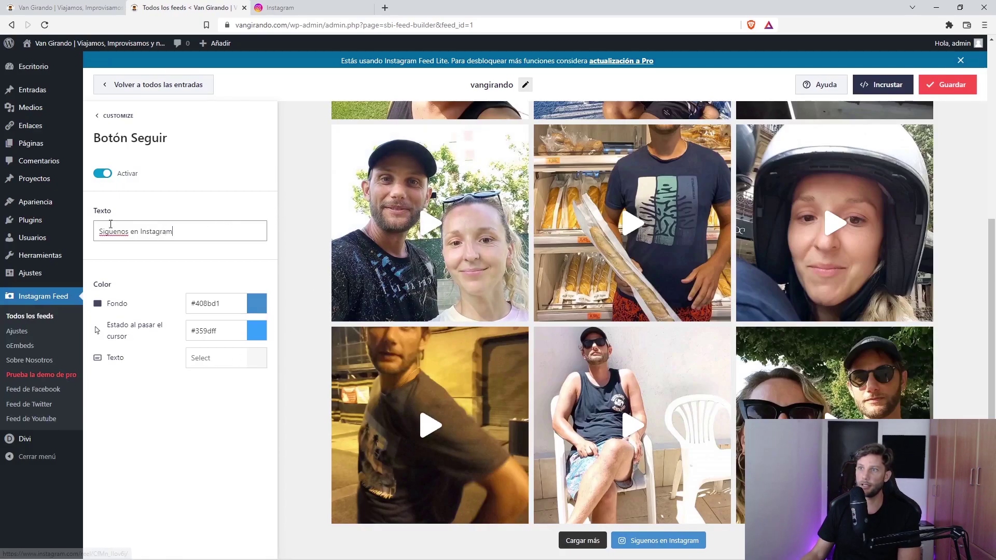
right_click(110, 235)
left_click(139, 243)
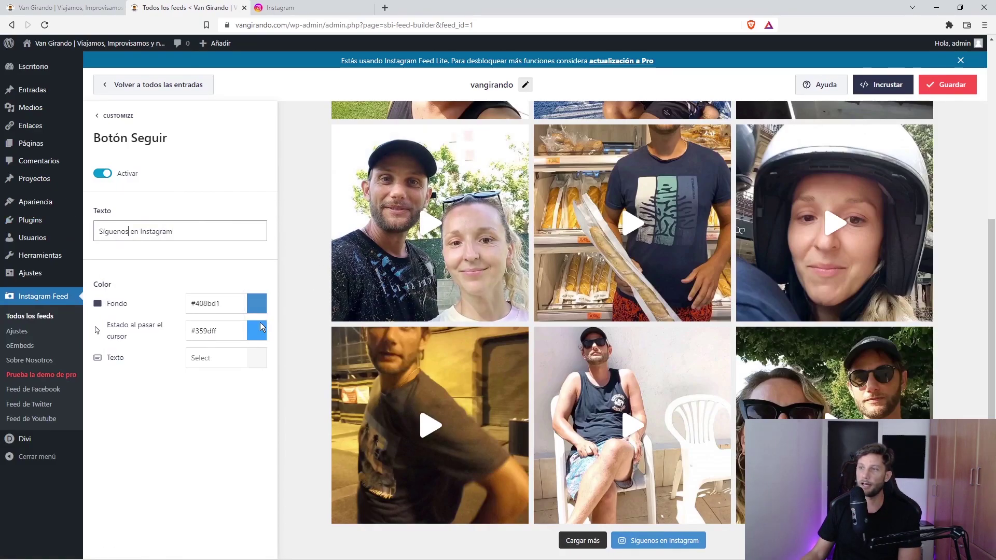
Step: Set the follow button's background color to magenta #D140AD and return to the customization options
left_click(258, 305)
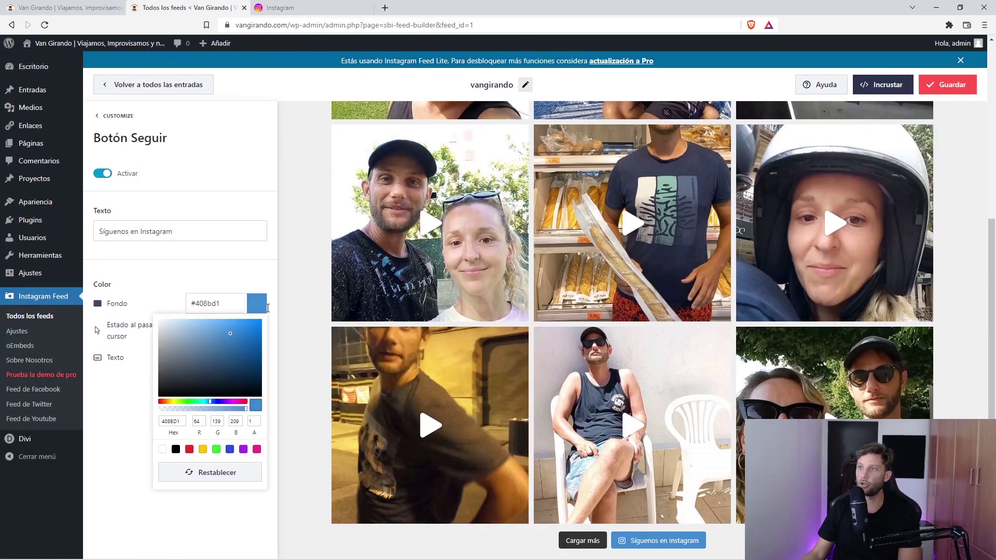
left_click(236, 402)
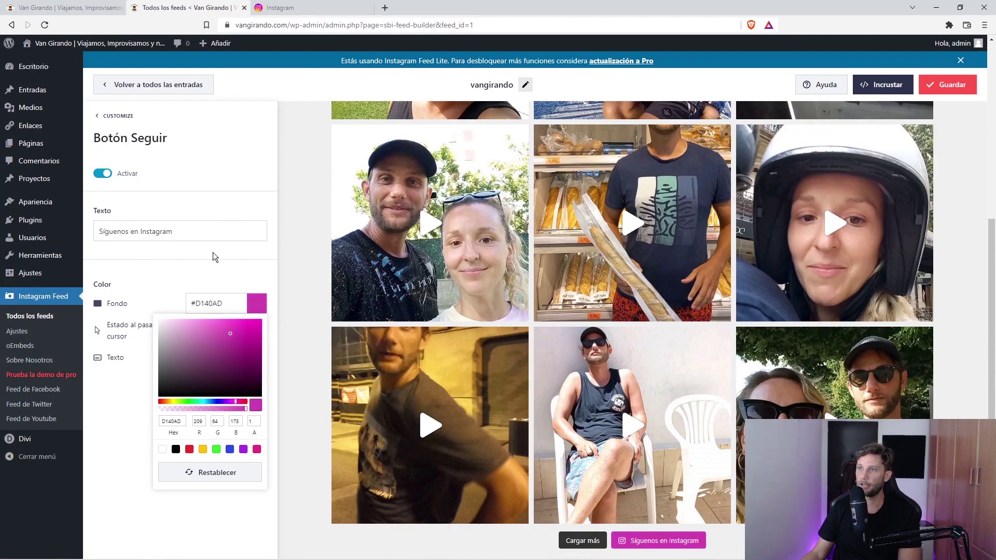
left_click(211, 282)
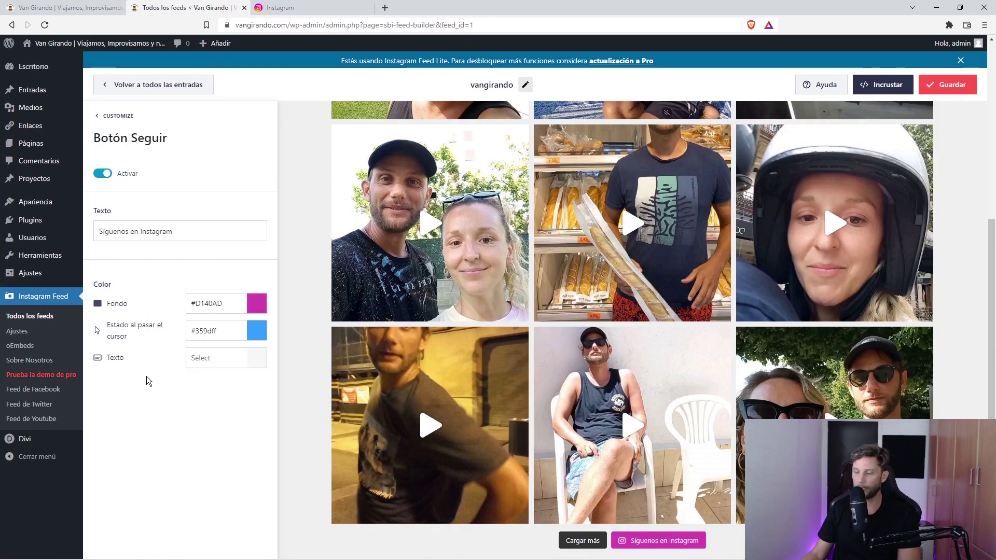
left_click(111, 115)
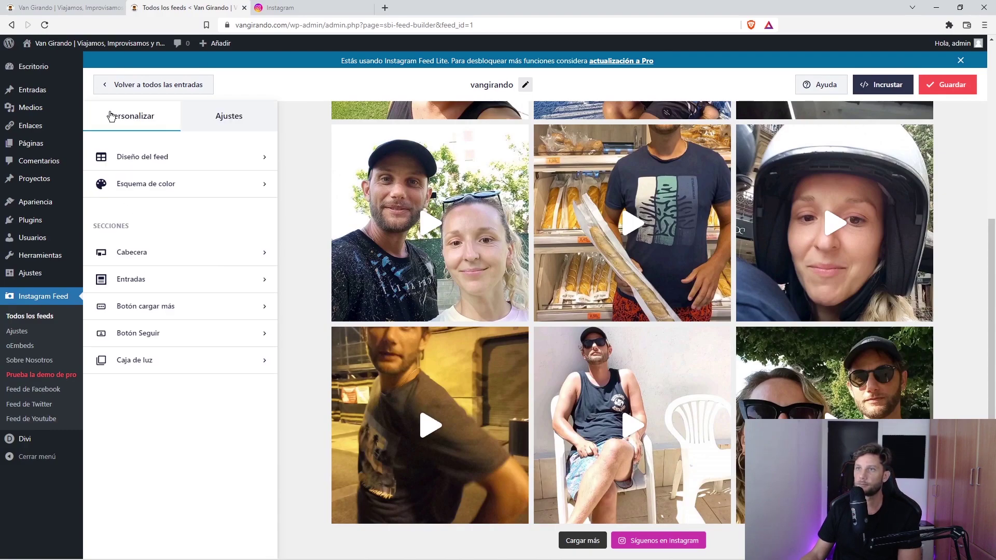
Step: Review the lightbox (Caja de luz) options and return to the feed's customization sections
left_click(189, 362)
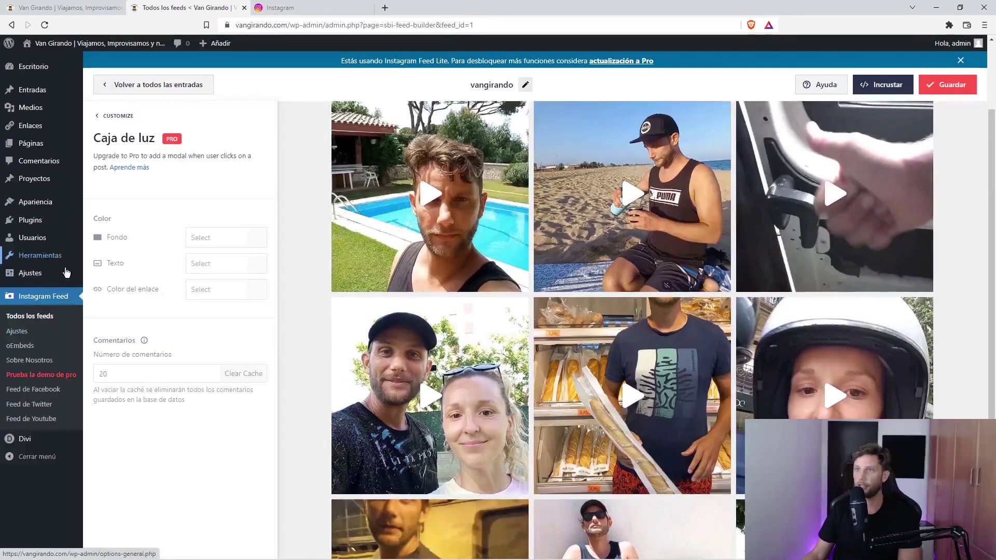
mouse_move(68, 273)
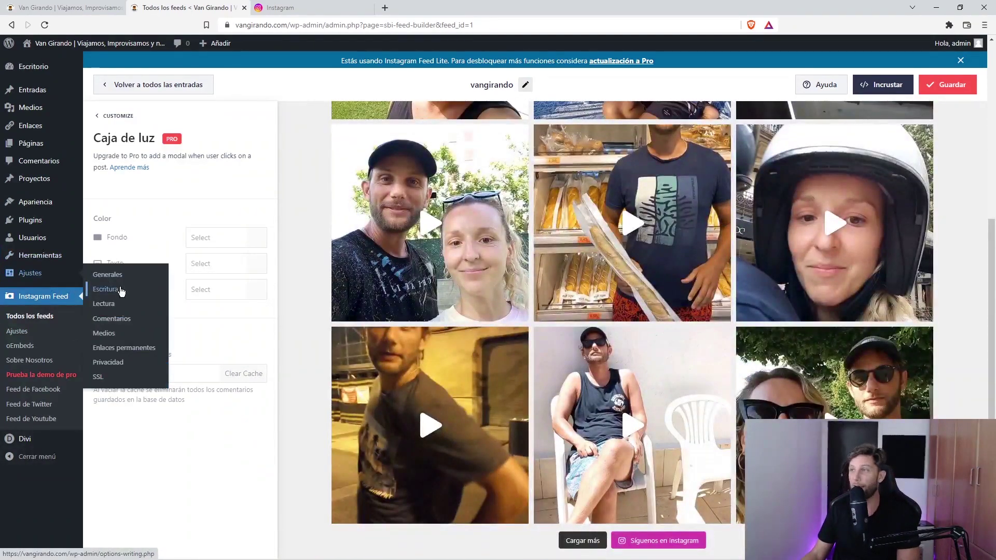
left_click(118, 116)
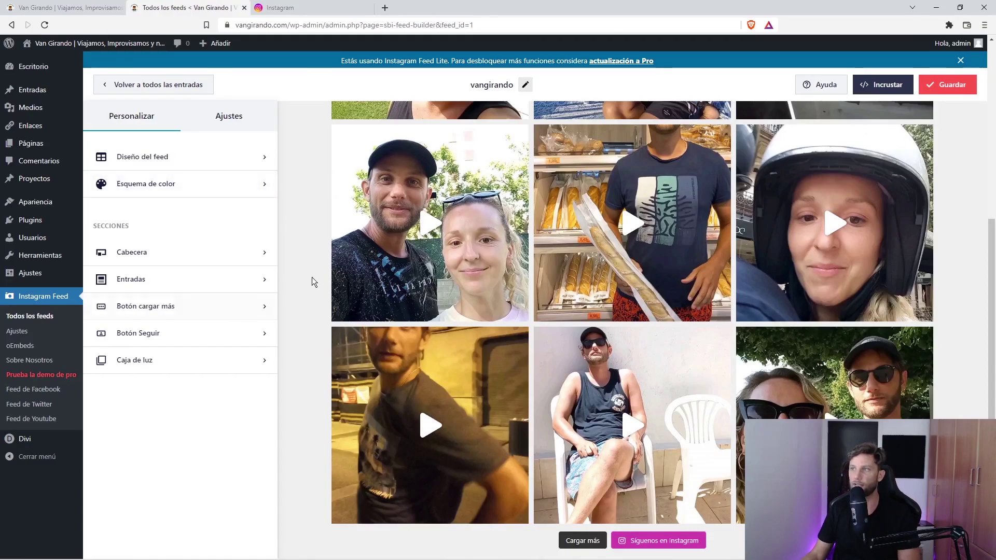
Step: Preview the feed in the tablet and mobile layouts and return to the desktop preview
scroll(295, 250, "up", 5)
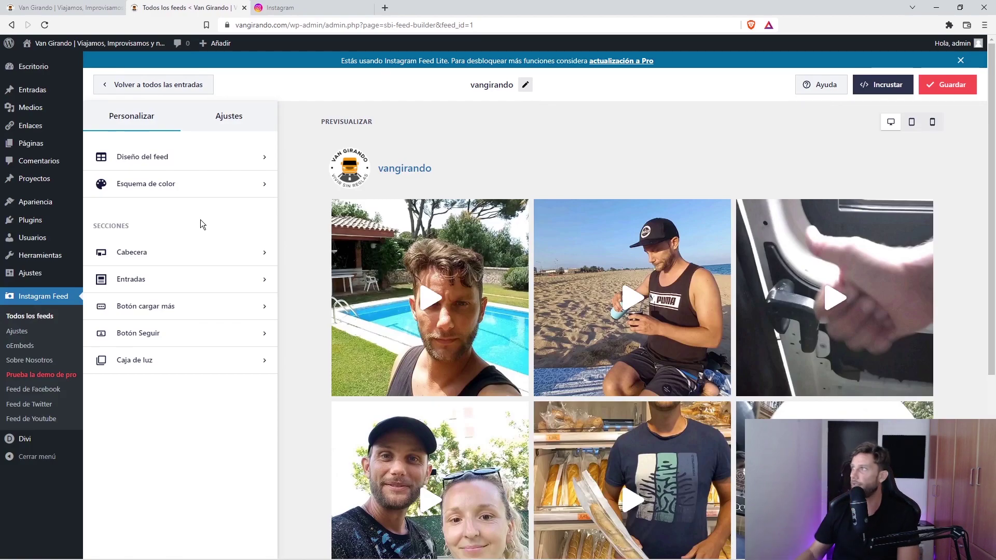
left_click(912, 125)
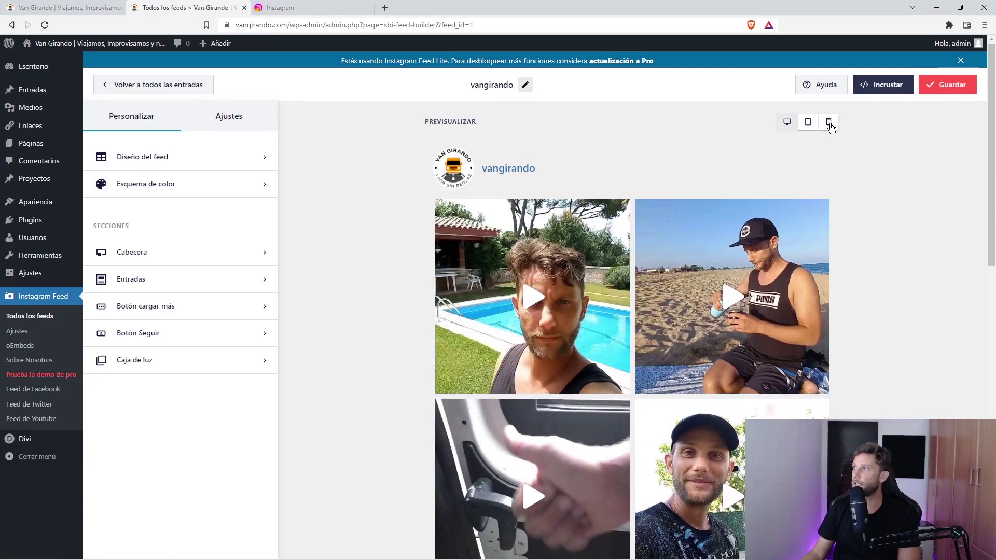
left_click(829, 123)
left_click(704, 122)
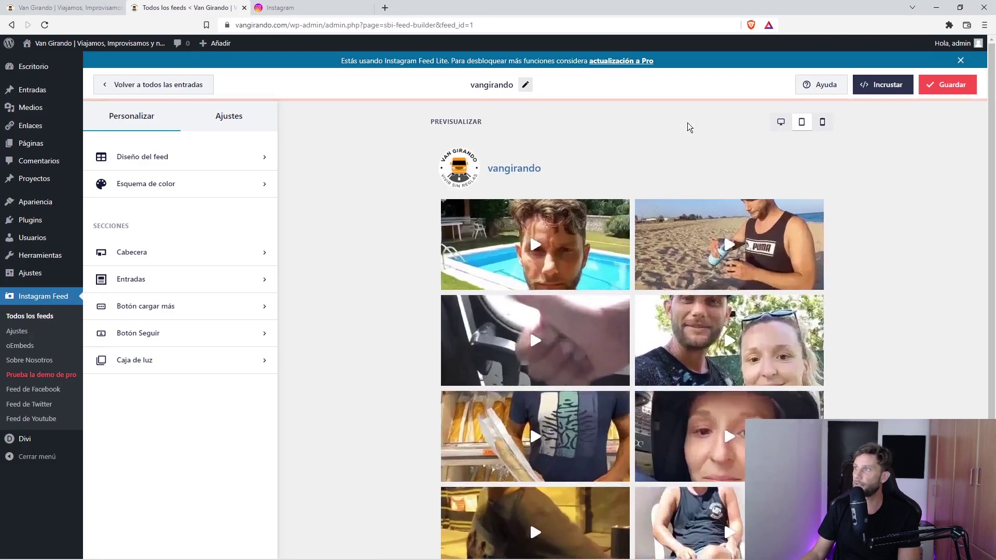
left_click(788, 123)
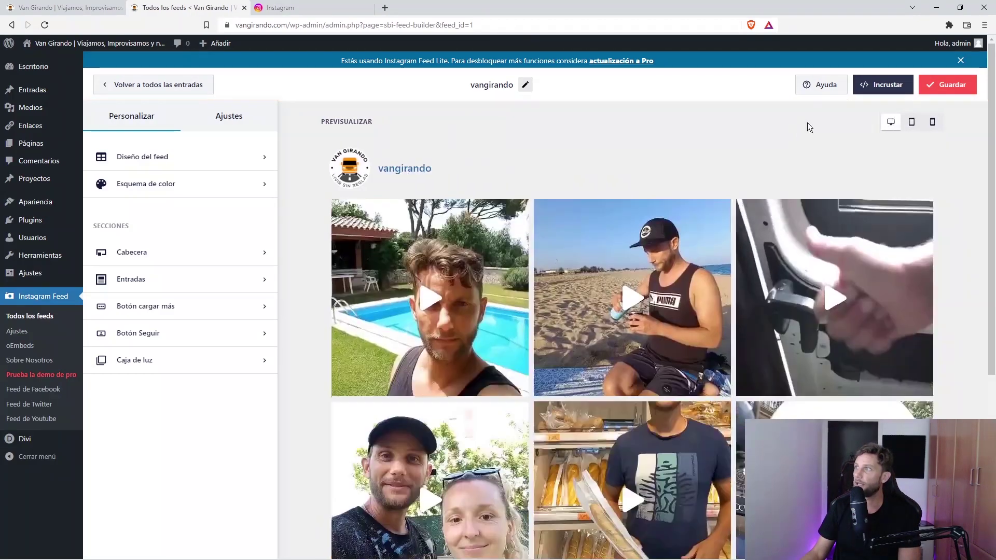
Step: Save the feed, copy its embed shortcode [instagram-feed feed=1], and close the embed dialog
left_click(888, 86)
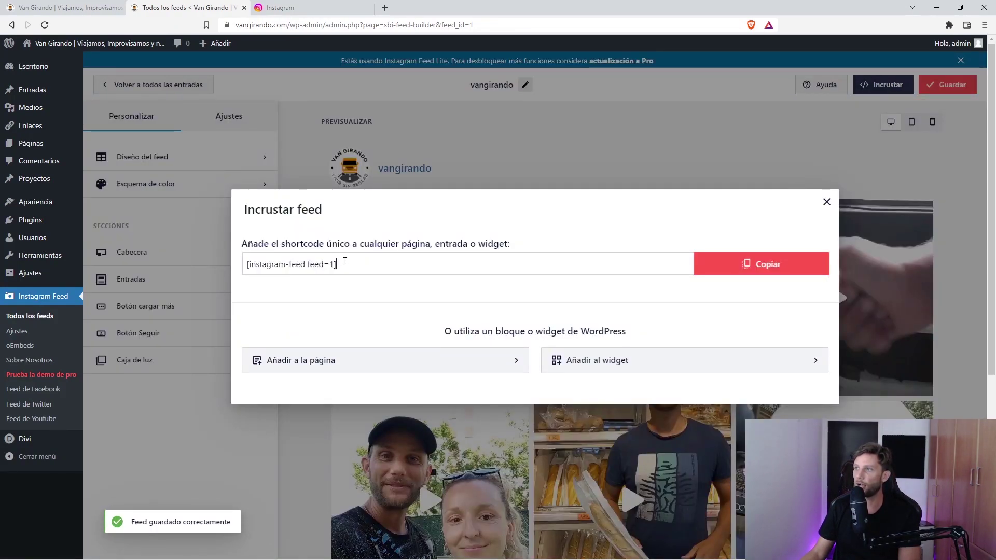
left_click_drag(346, 262, 245, 261)
left_click_drag(338, 264, 234, 263)
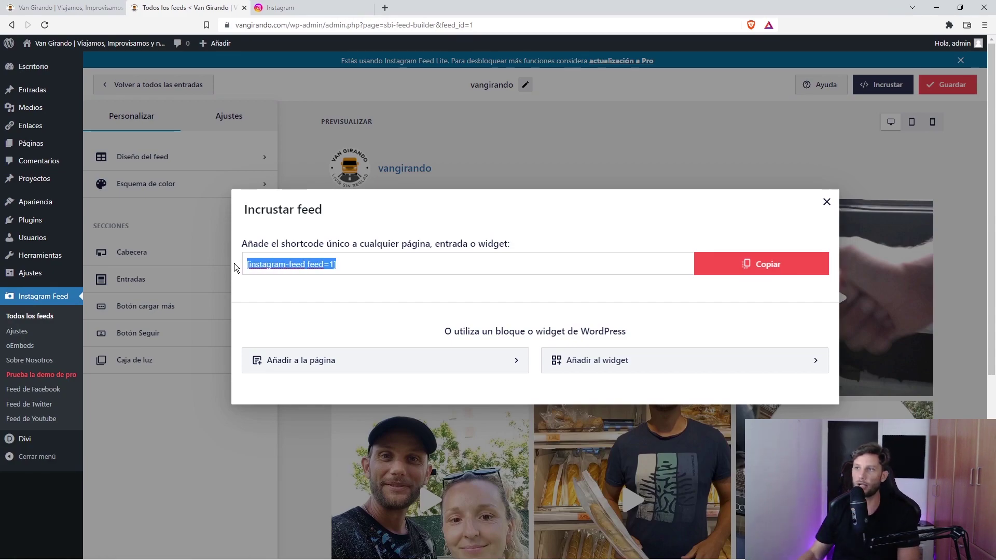
left_click(746, 263)
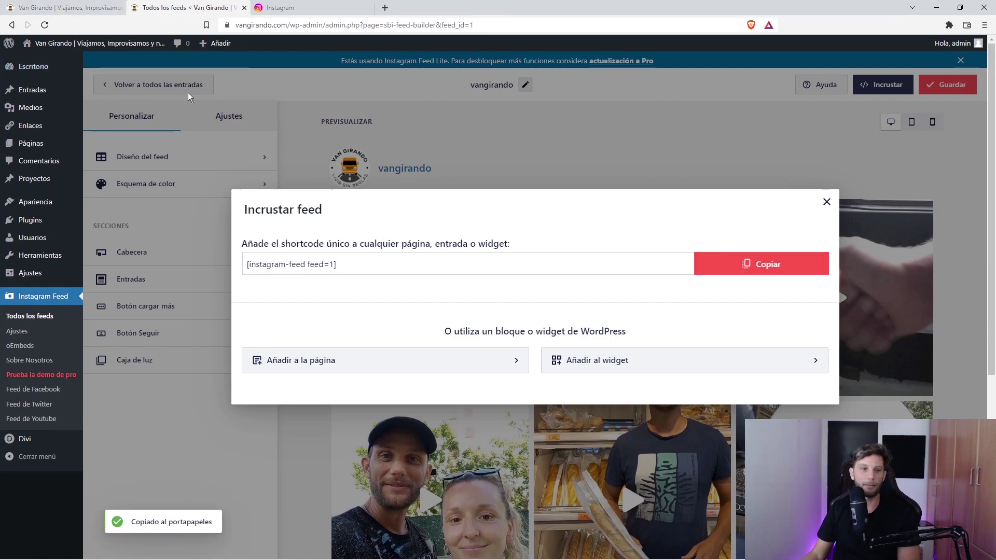
left_click(826, 202)
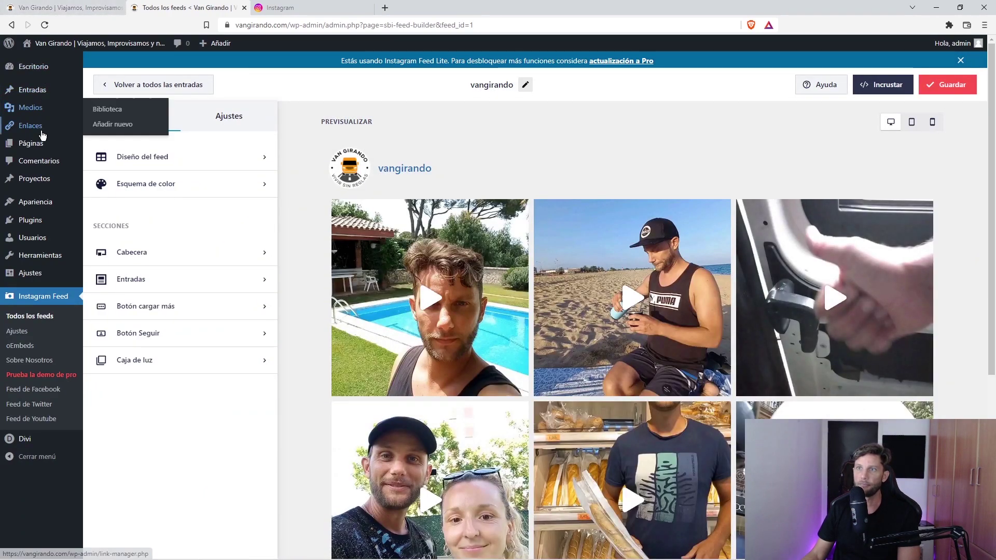
Step: Visit the site's page list, return to the list of all feeds, and copy the vangirando feed's shortcode
mouse_move(48, 144)
left_click(115, 147)
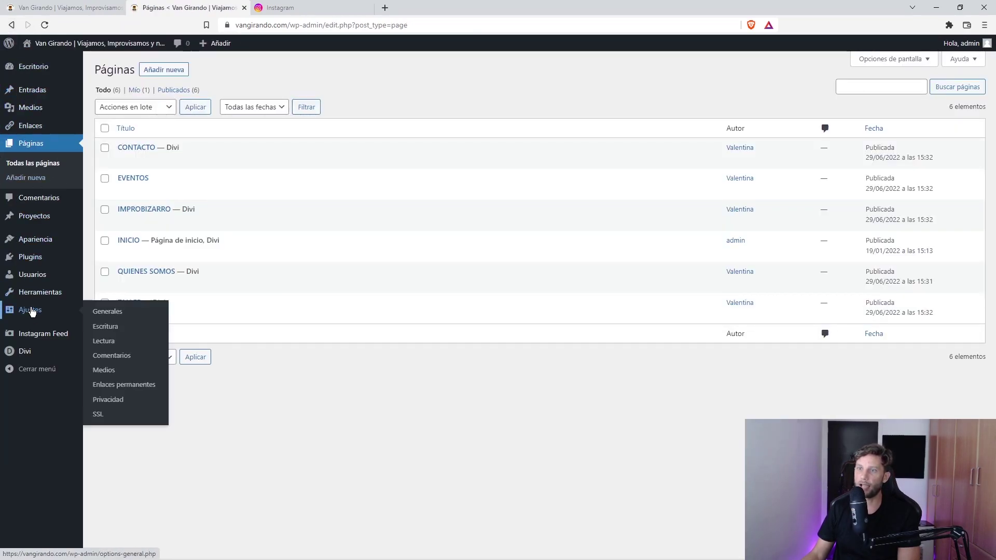
mouse_move(39, 339)
left_click(124, 336)
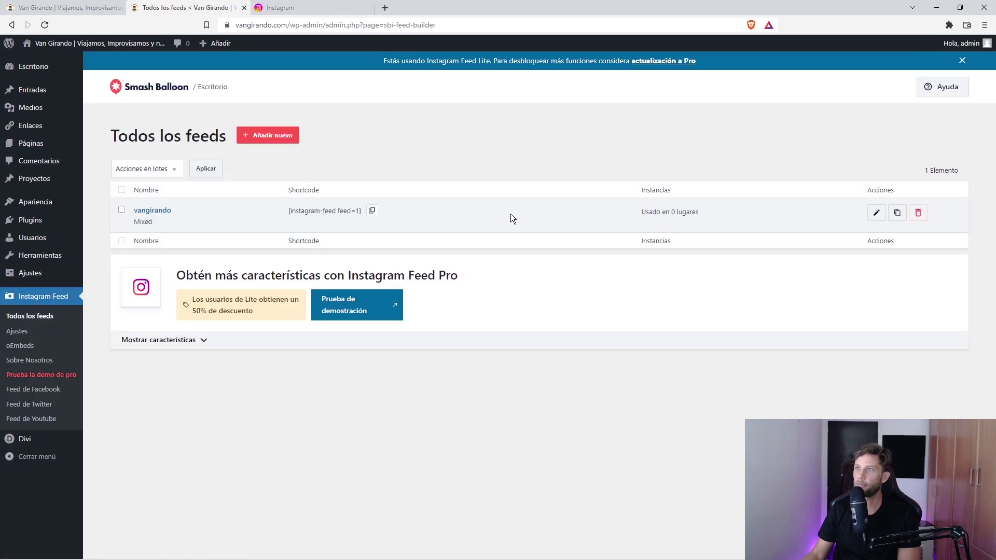
left_click(373, 210)
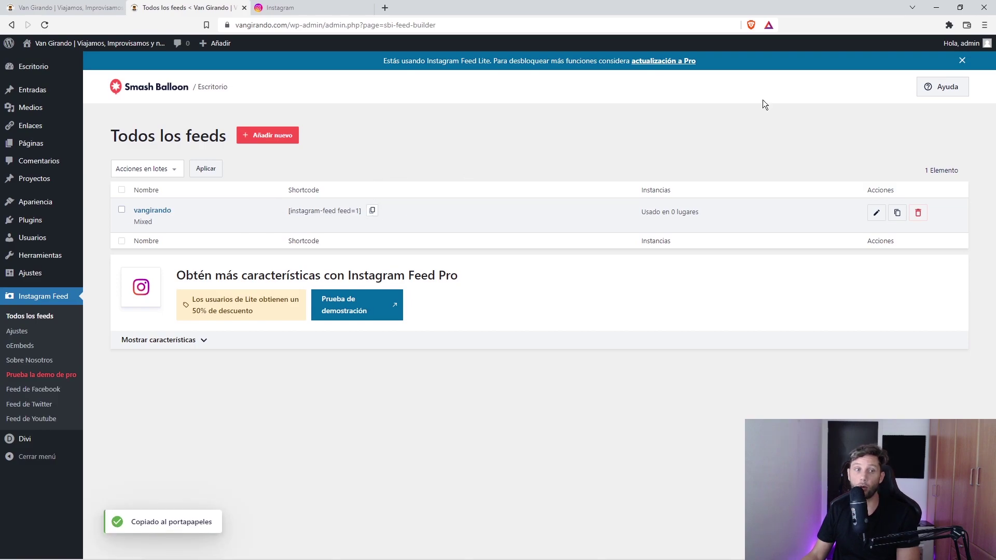
Step: Open the vangirando feed and save it, and copy its shortcode from the list of all feeds
left_click(152, 210)
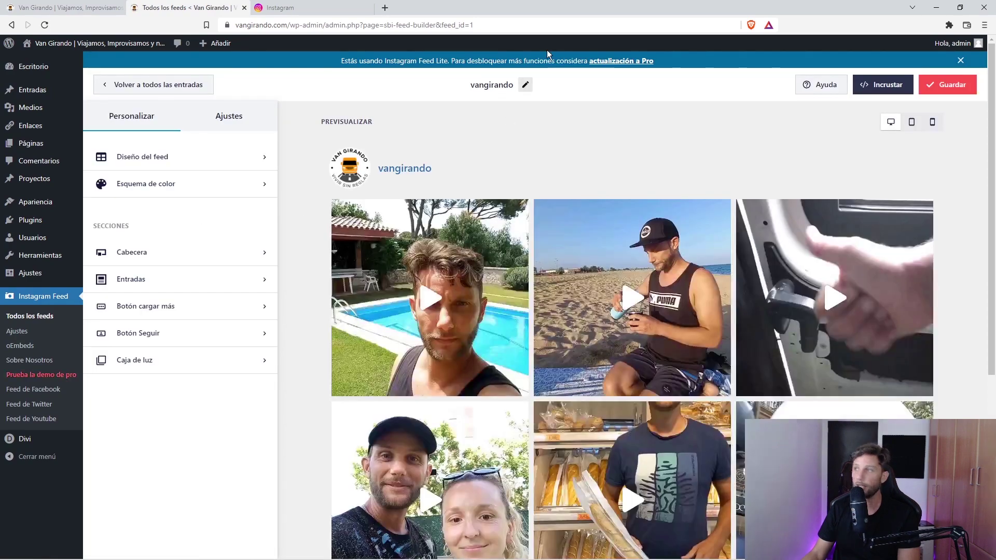
left_click(943, 95)
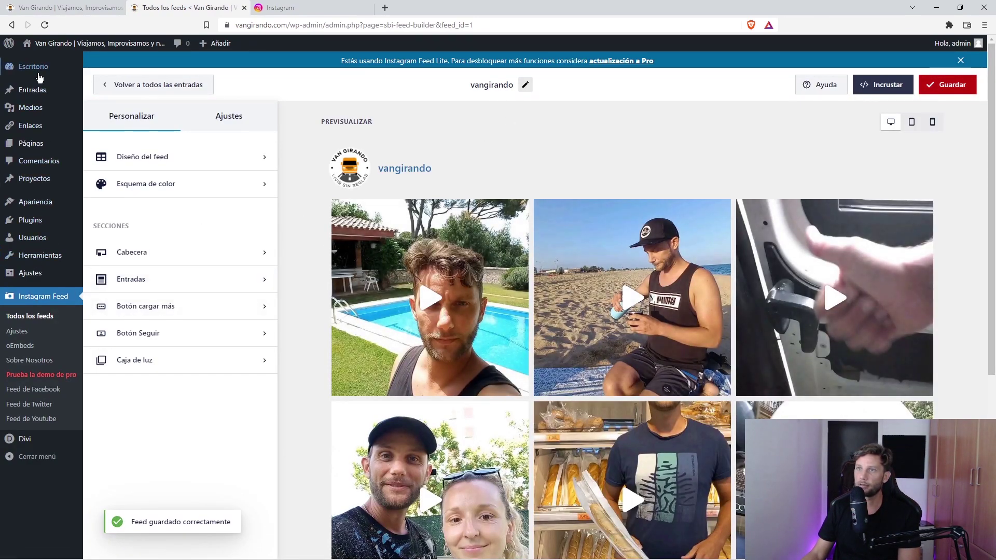
left_click(23, 320)
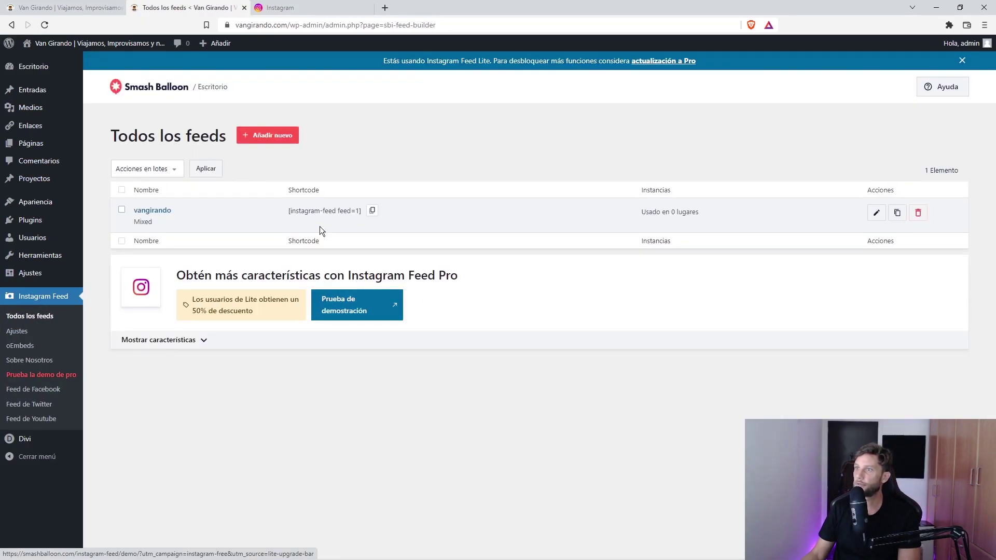
left_click(372, 210)
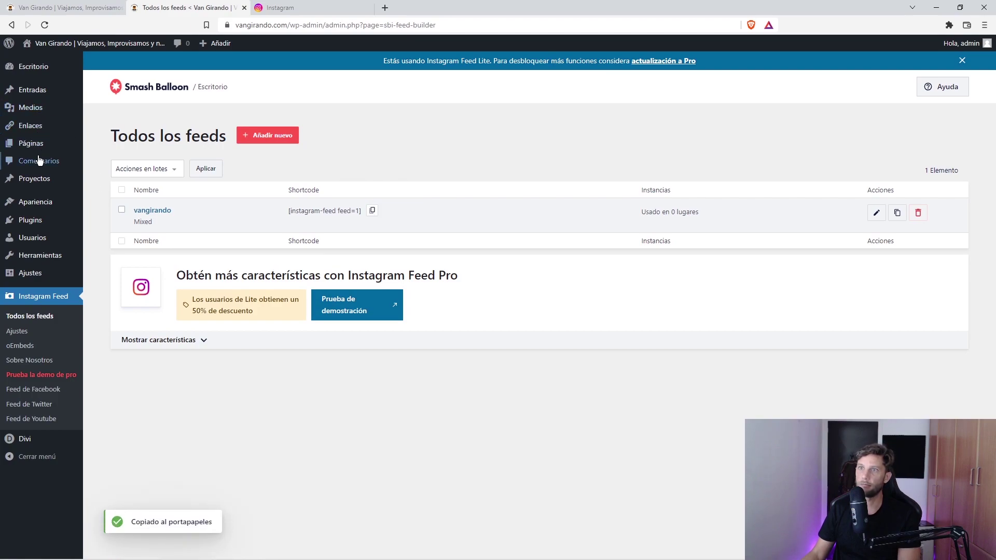
Step: Open the INICIO page for editing in the Divi Builder
mouse_move(42, 150)
left_click(127, 150)
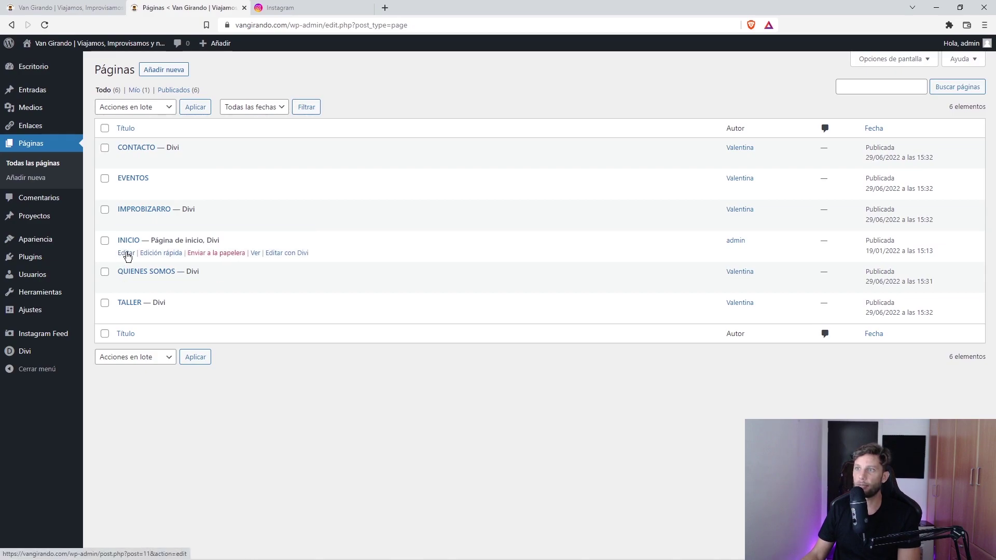
left_click(126, 254)
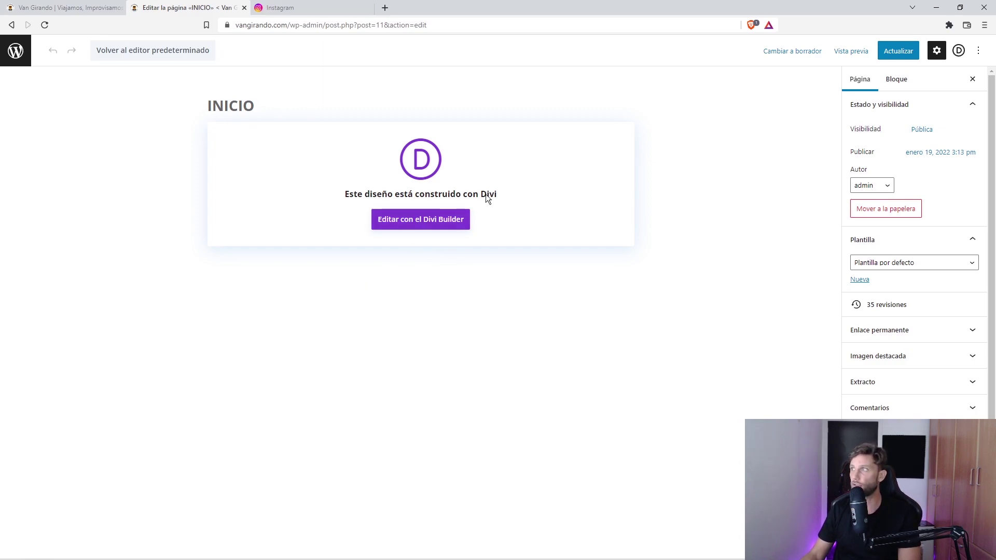
left_click(410, 225)
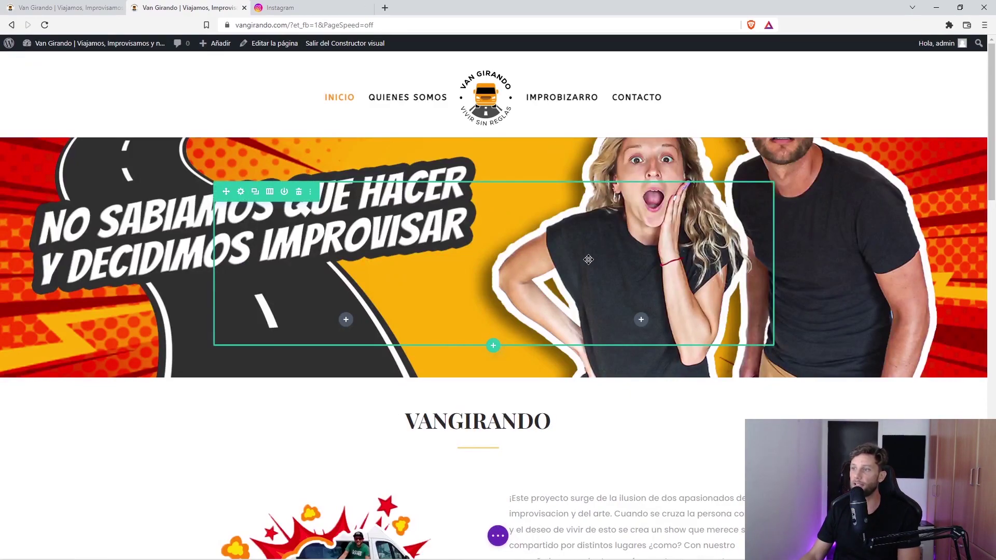
Step: Insert a Código module in the empty row between the product images and the View More button
scroll(747, 306, "down", 15)
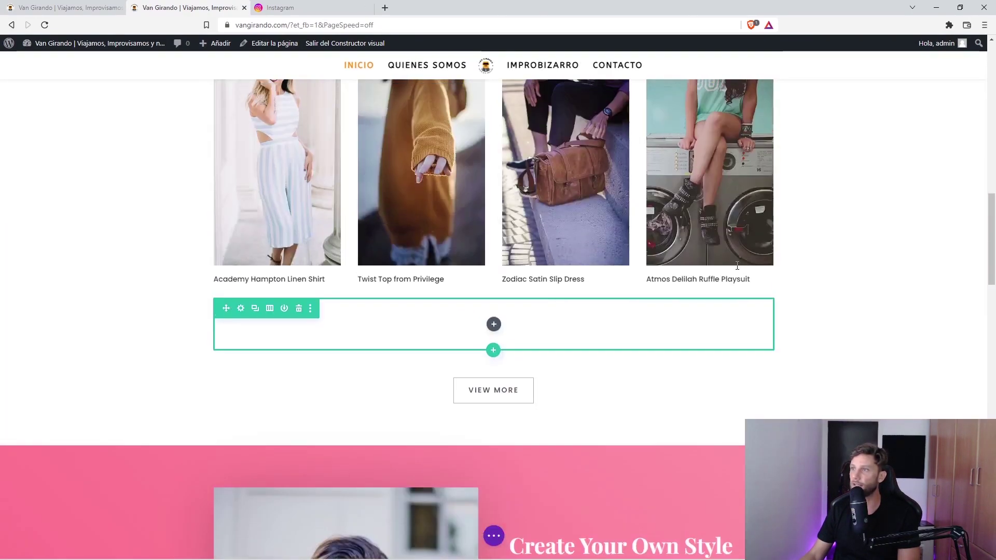
scroll(614, 252, "down", 3)
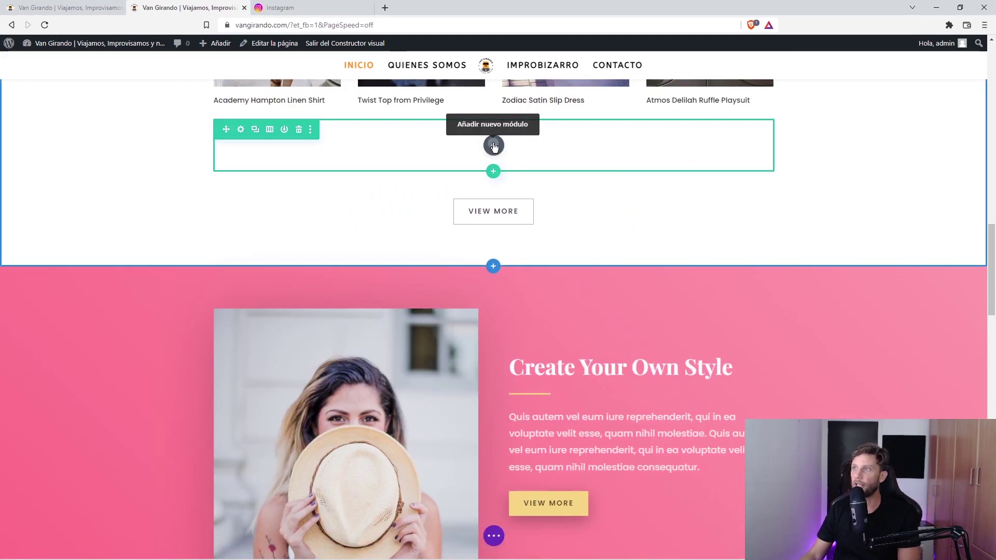
left_click(494, 146)
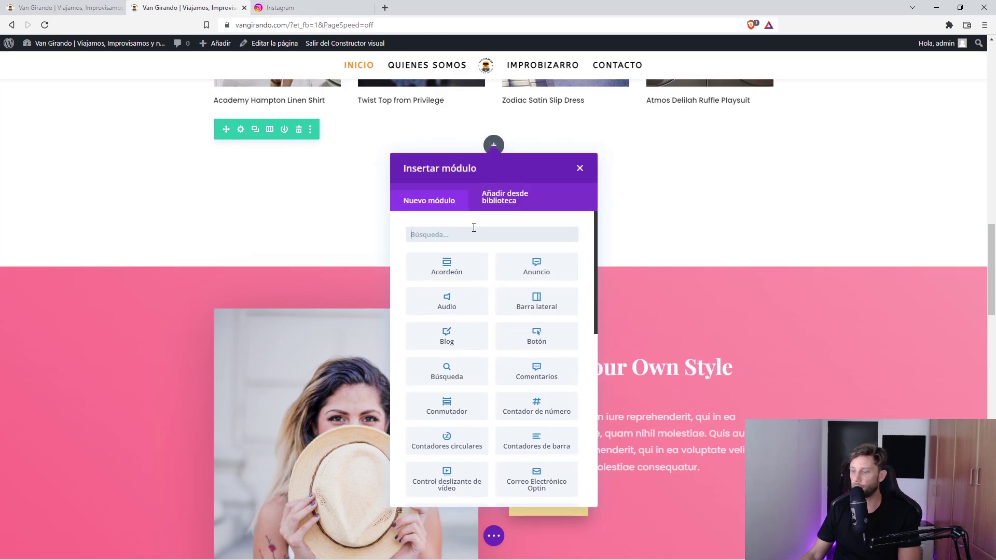
type("c")
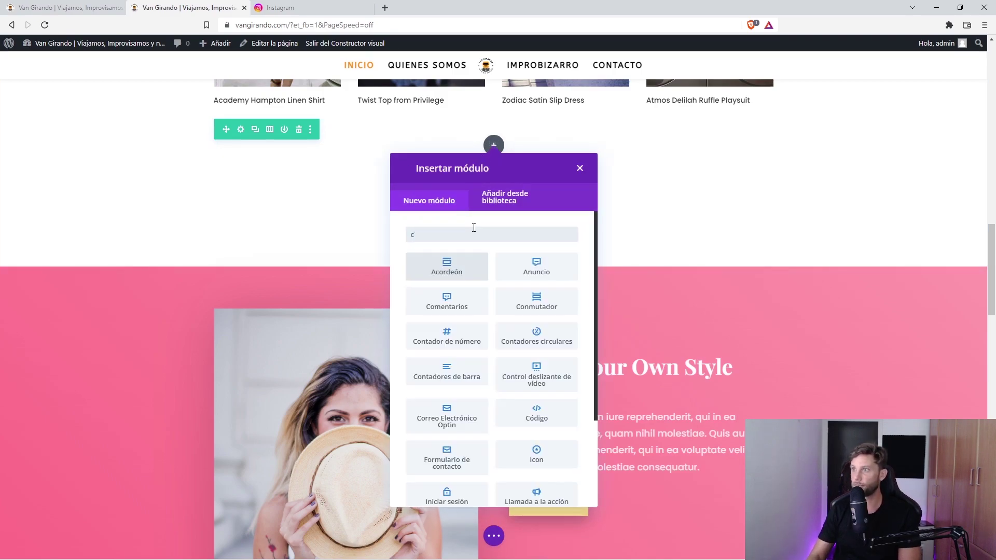
type("ó")
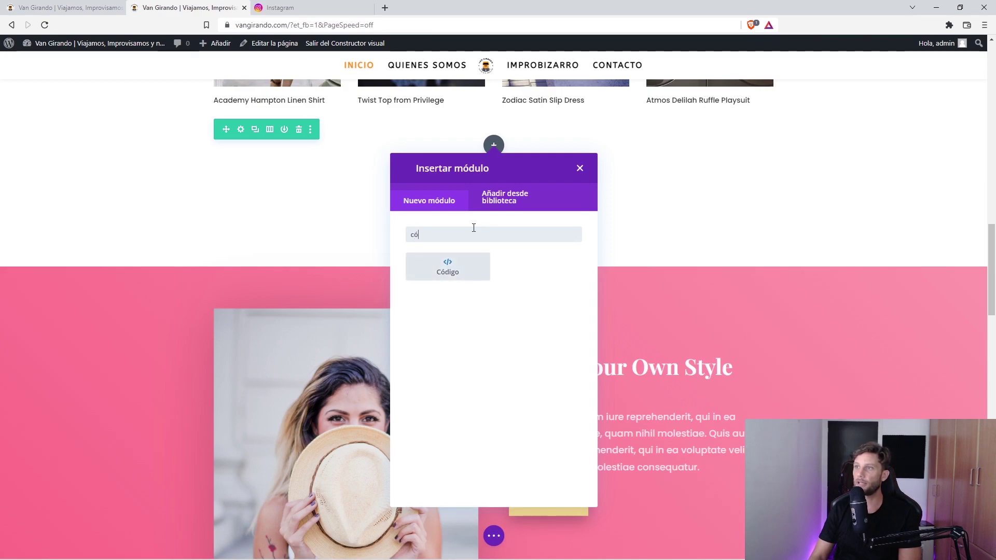
left_click(430, 272)
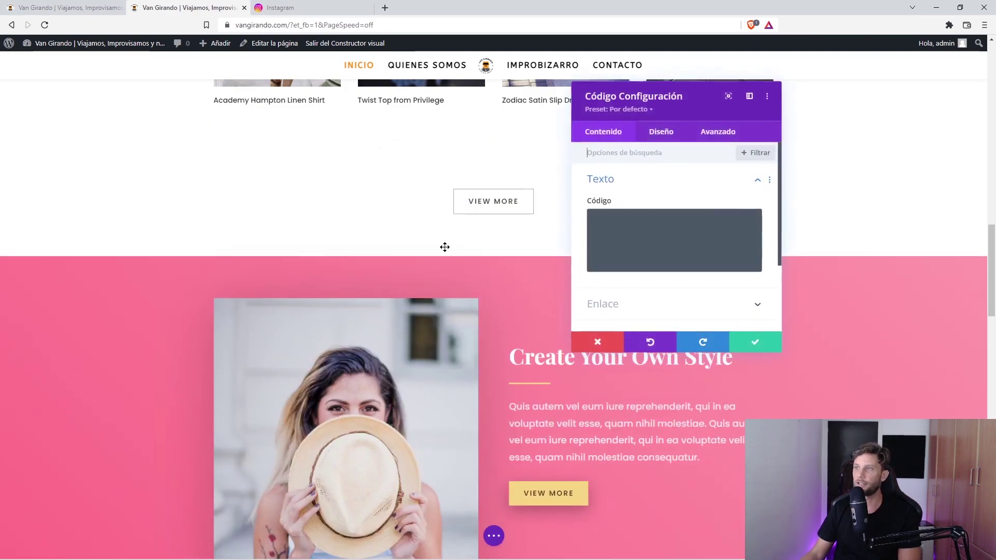
Step: Paste the shortcode [instagram-feed feed=1] into the Código module and save the module's settings
left_click(634, 226)
key("ctrl+v")
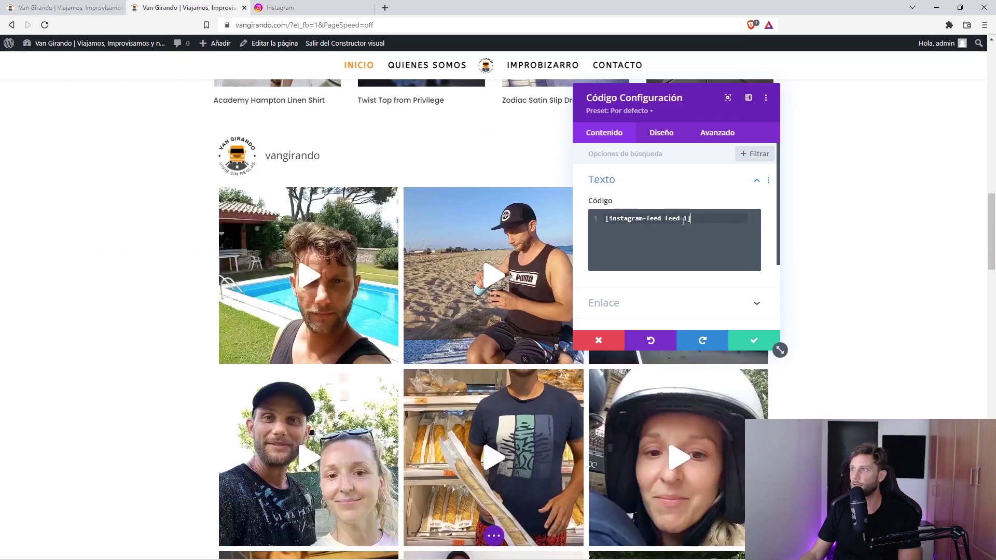
left_click(752, 342)
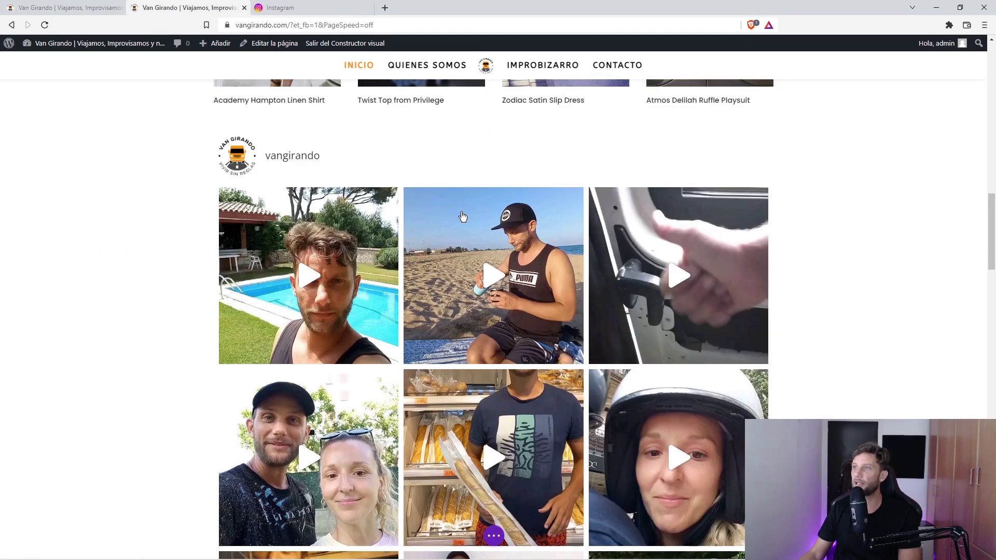
Step: Save the INICIO page and exit the visual builder
scroll(412, 223, "down", 6)
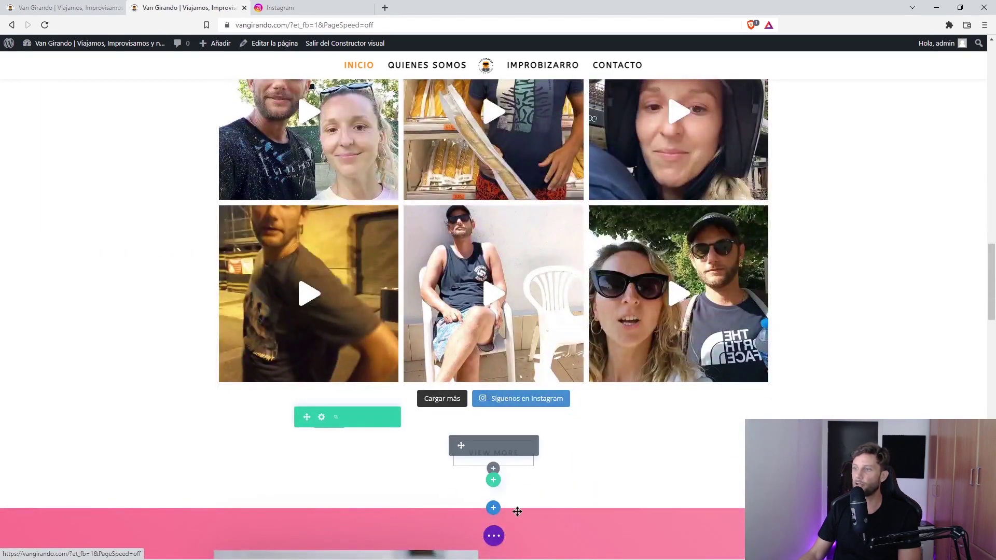
left_click(494, 536)
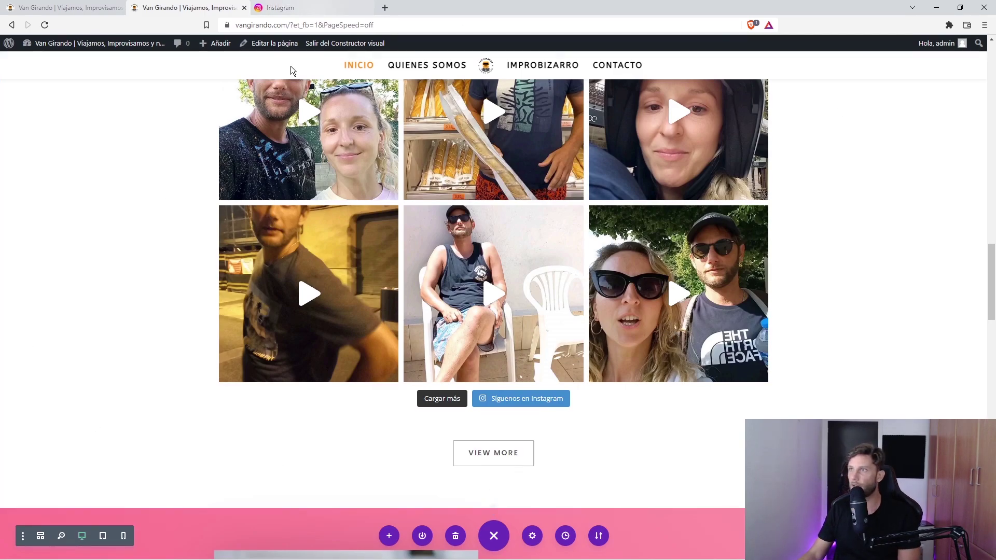
left_click(321, 45)
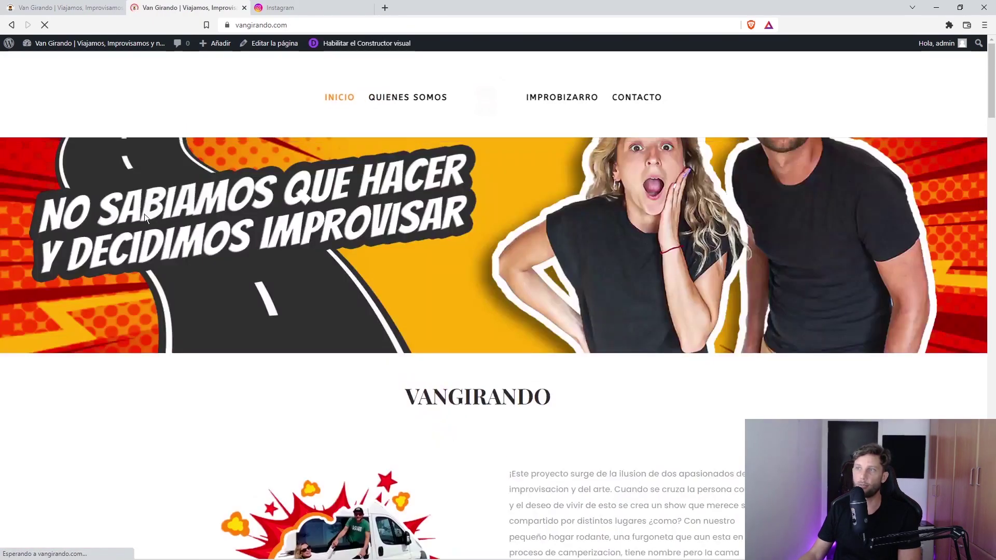
Step: Check the feed on the published home page, test the second post's Instagram link, and close the opened tab
scroll(469, 241, "down", 10)
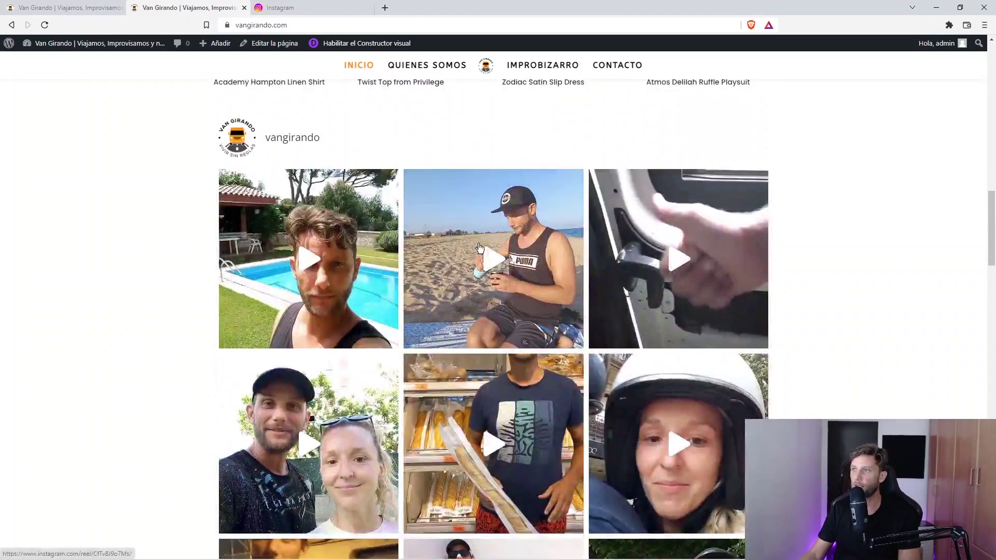
left_click(473, 234)
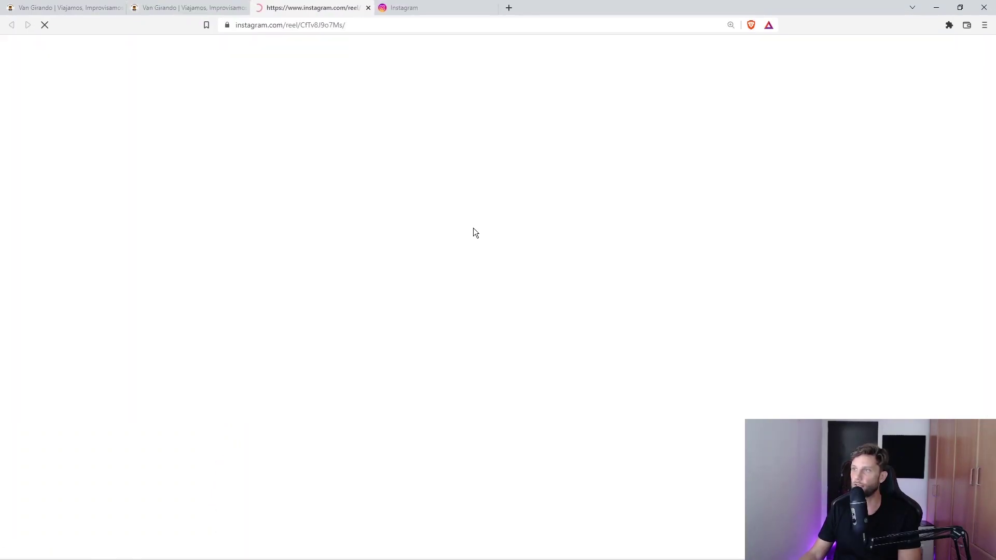
left_click(368, 8)
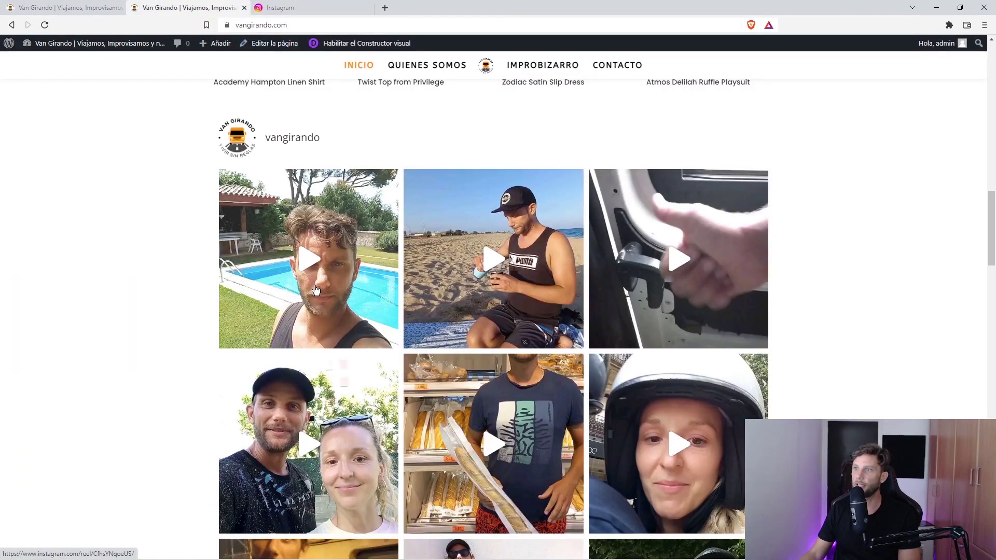
Step: Test the first post's Instagram link in the home page feed and load more posts twice
left_click(310, 295)
left_click(369, 8)
scroll(478, 367, "down", 6)
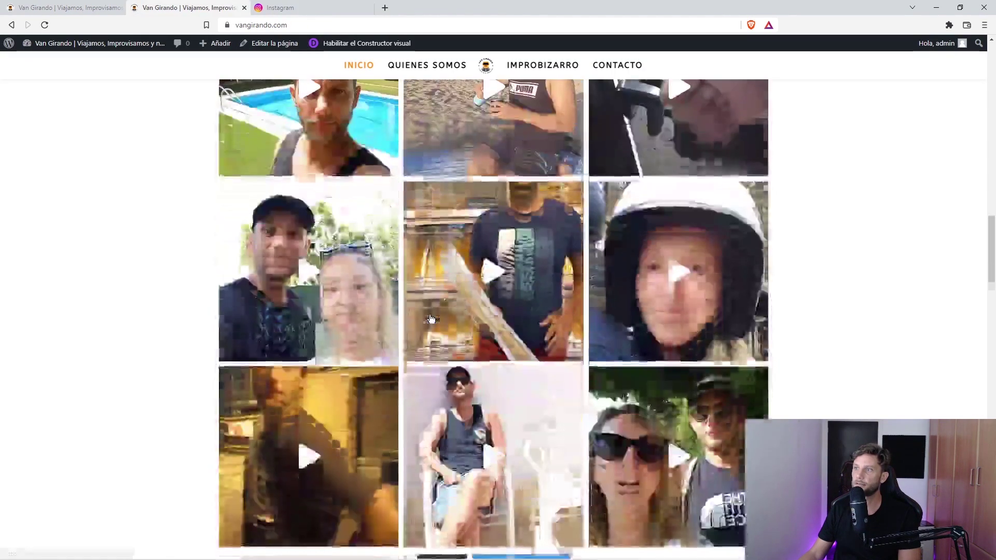
left_click(445, 390)
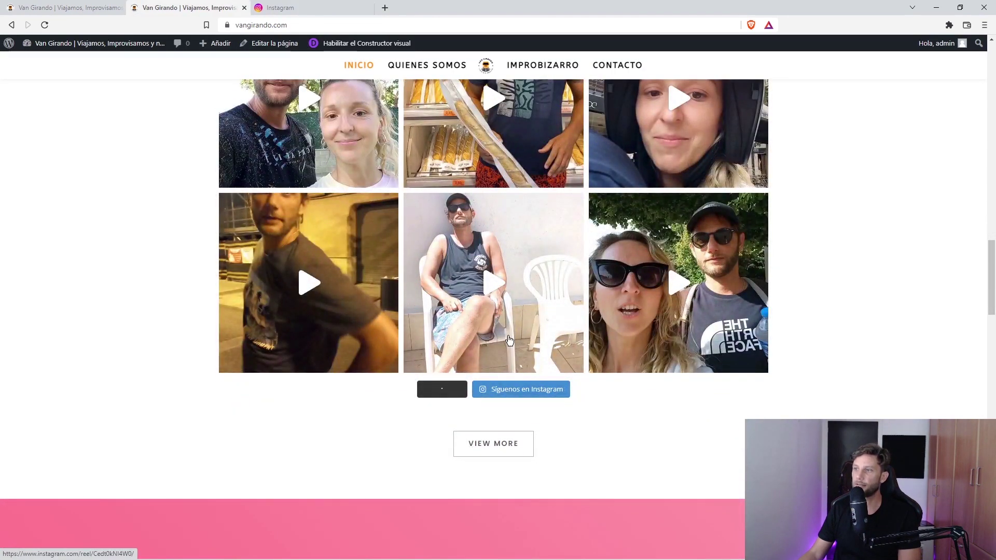
scroll(500, 374, "down", 8)
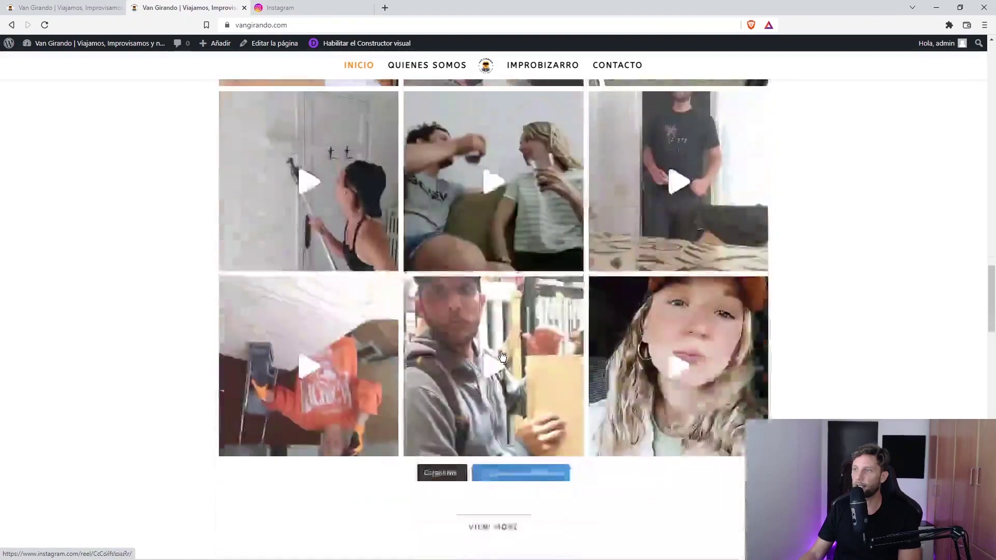
left_click(441, 428)
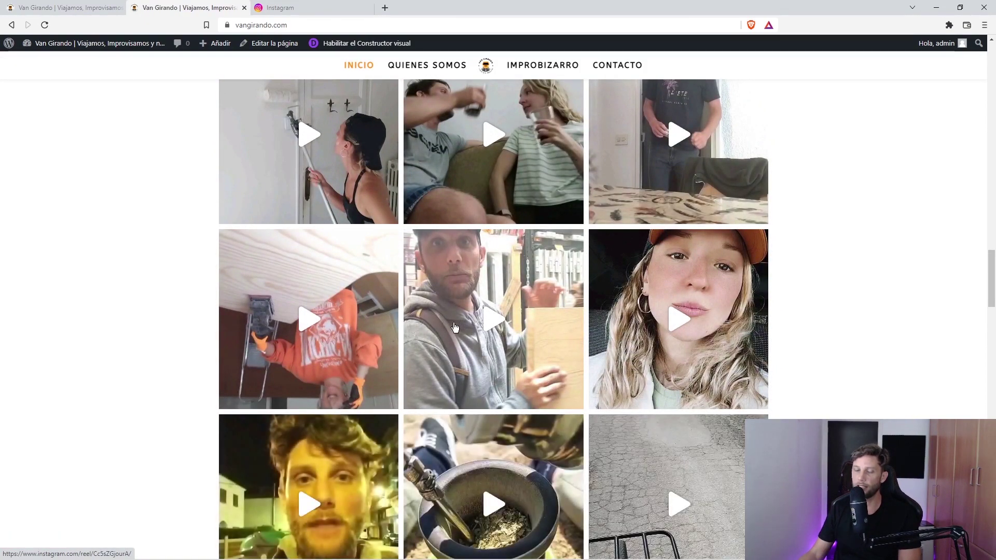
scroll(453, 327, "up", 20)
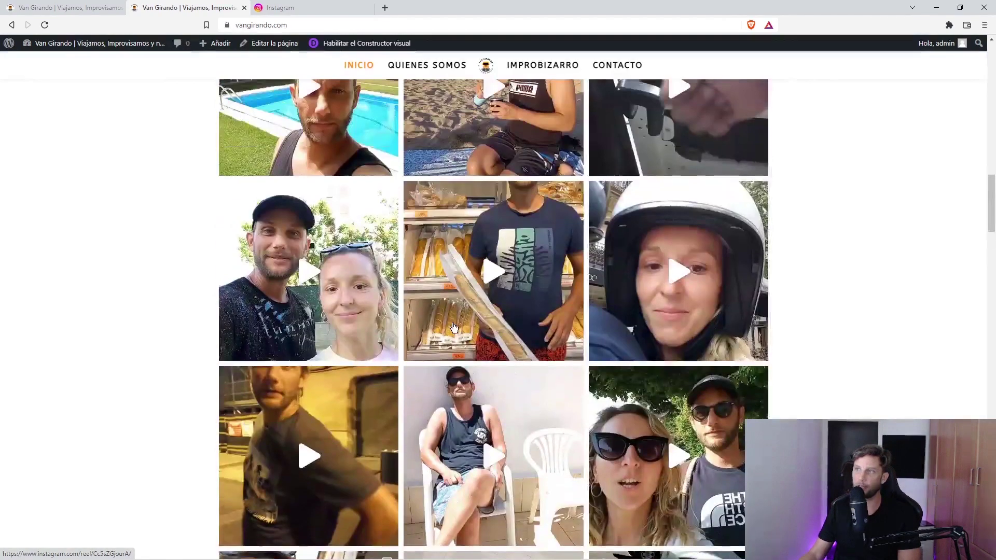
scroll(412, 330, "up", 5)
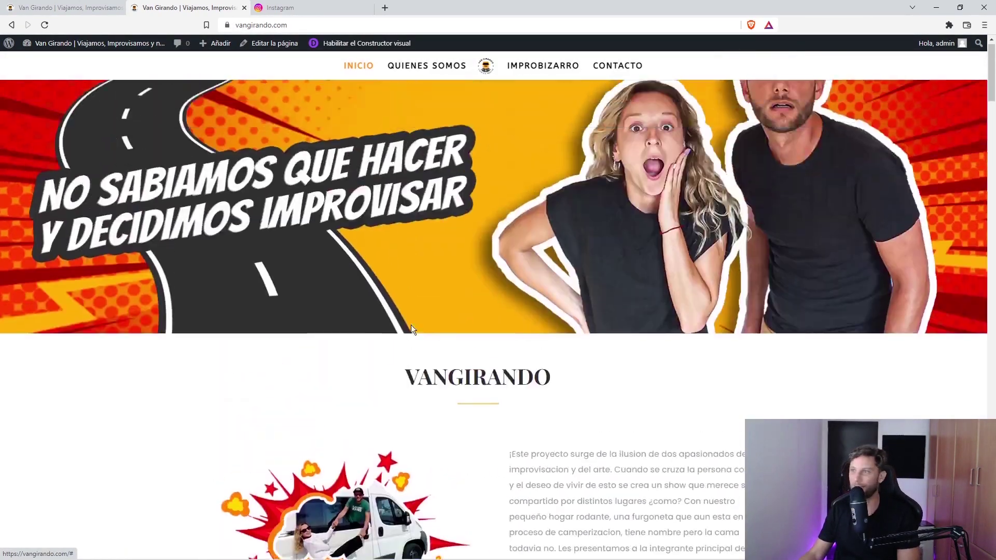
Step: Go to the WordPress dashboard and create a new page titled Prueba
left_click(98, 58)
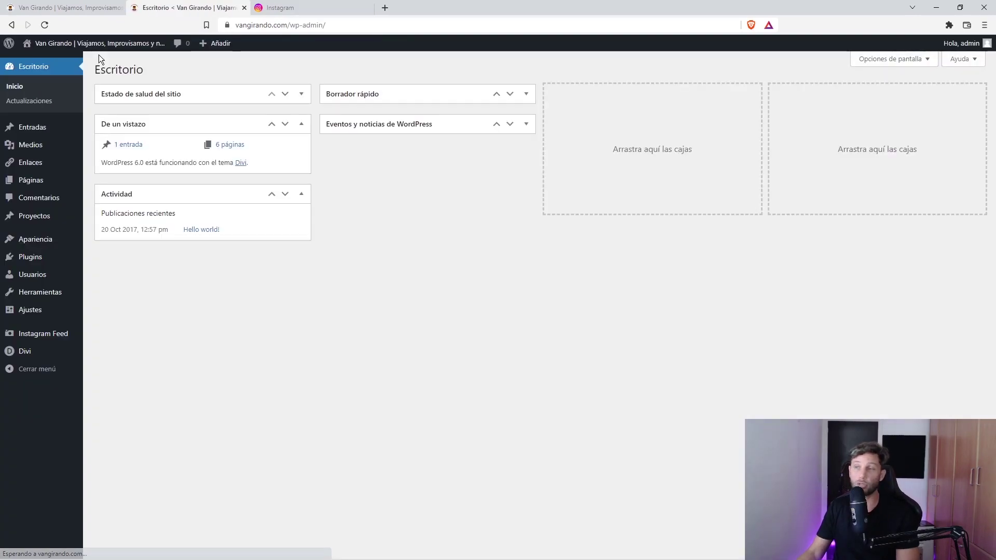
mouse_move(59, 184)
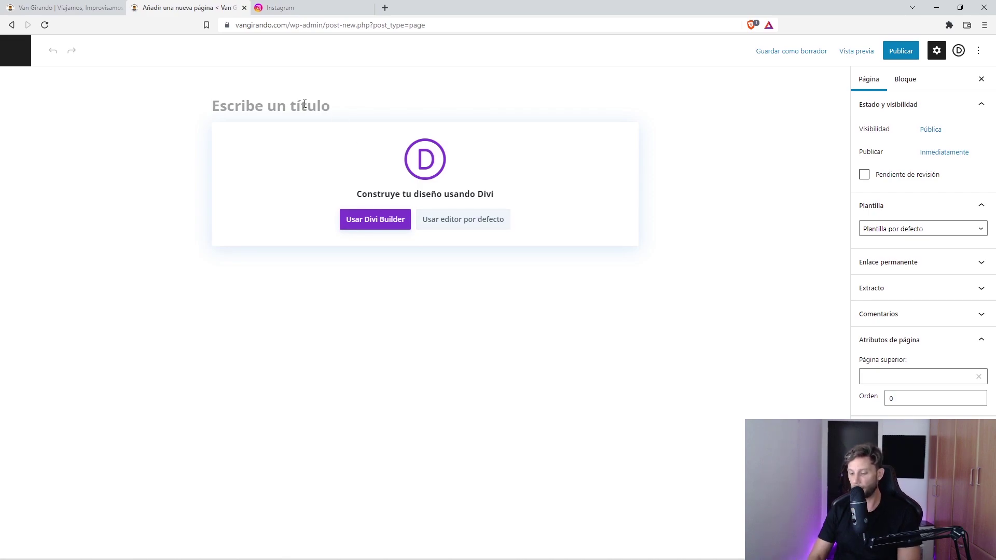
type("Pruenba")
key("BackSpace")
key("BackSpace")
key("BackSpace")
key("BackSpace")
type("ba")
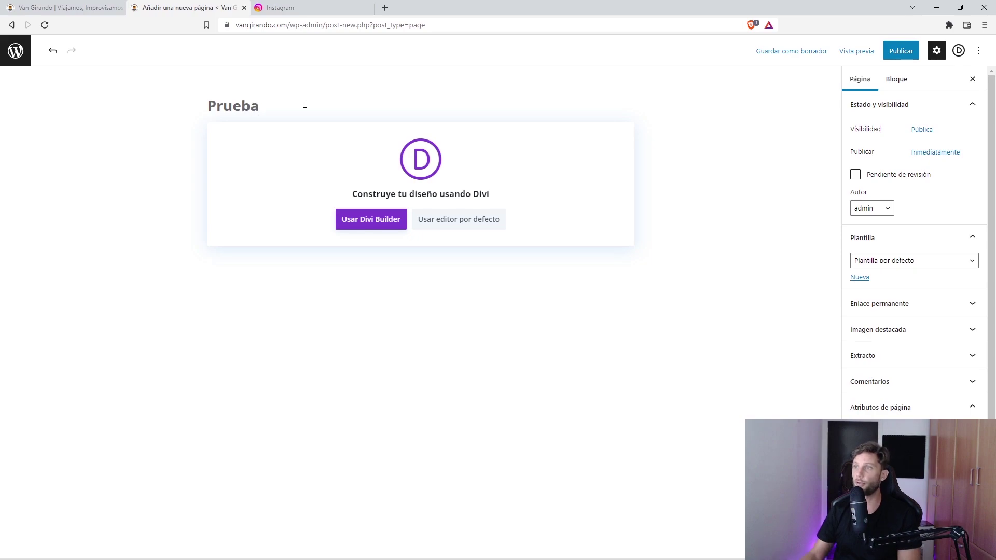
Step: Use the default editor for the page and add a Código block containing [instagram-feed feed=1]
left_click(452, 226)
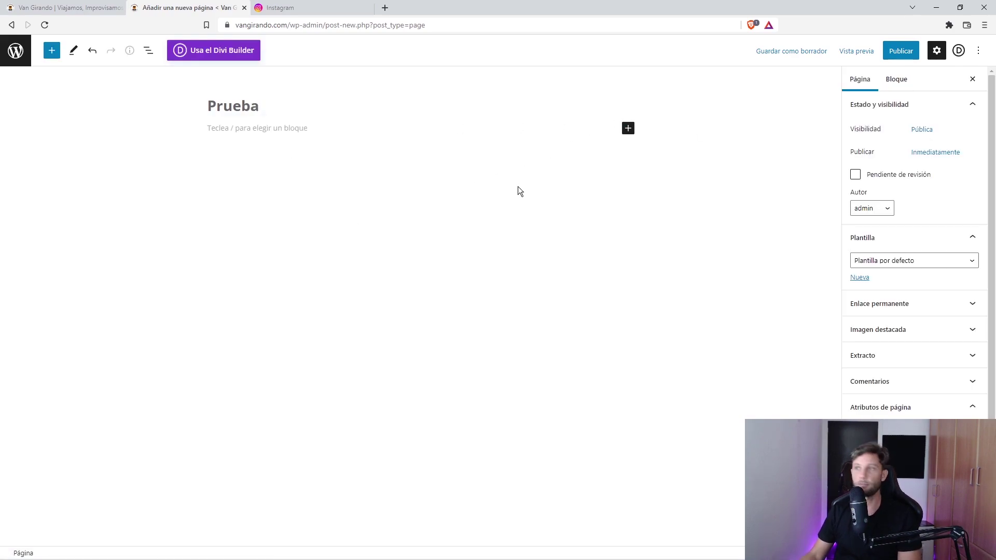
left_click(627, 129)
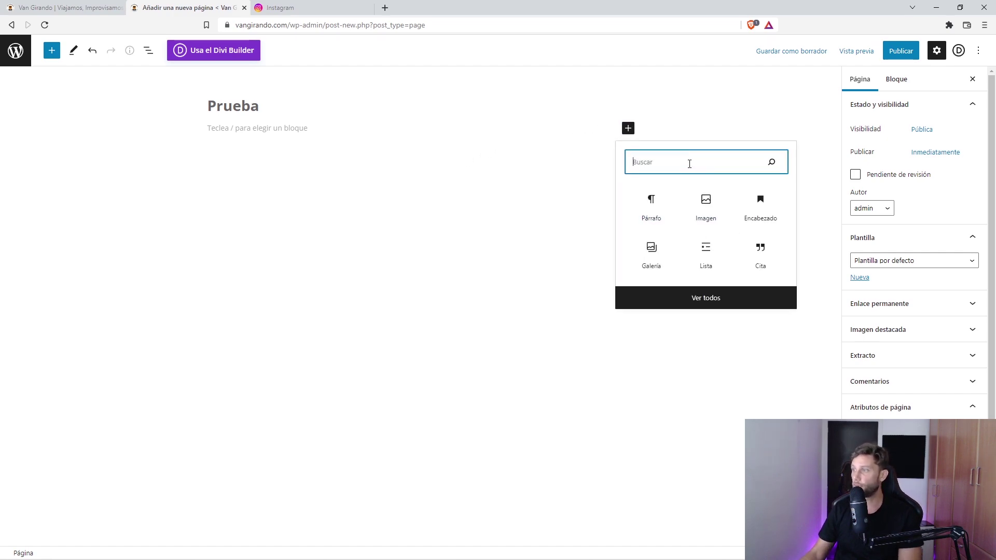
type("c")
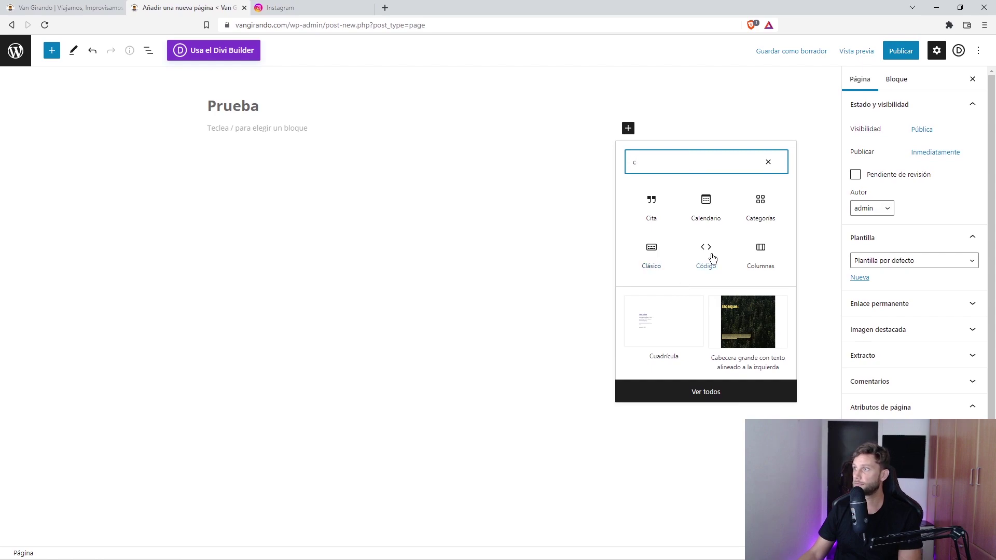
left_click(707, 249)
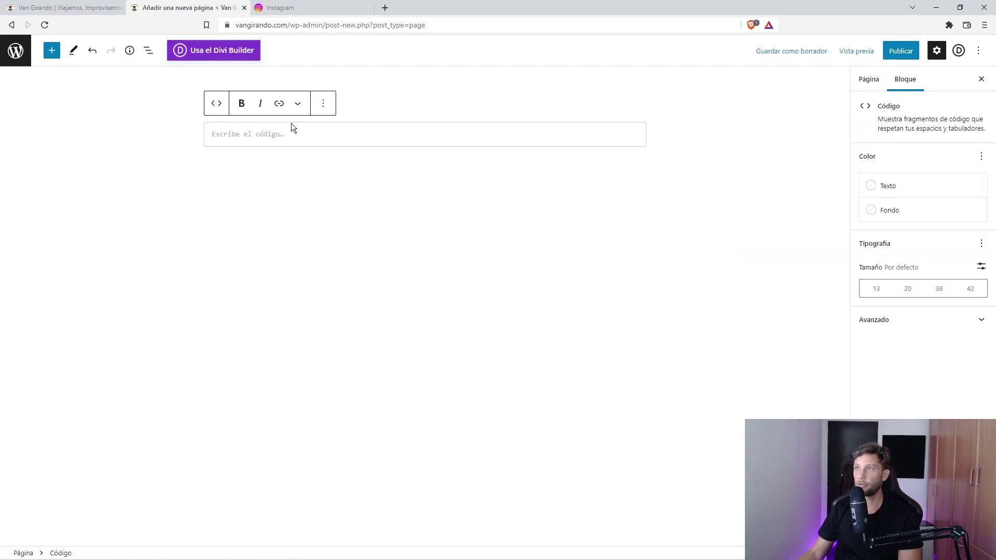
type("[instagram-feed feed=1]")
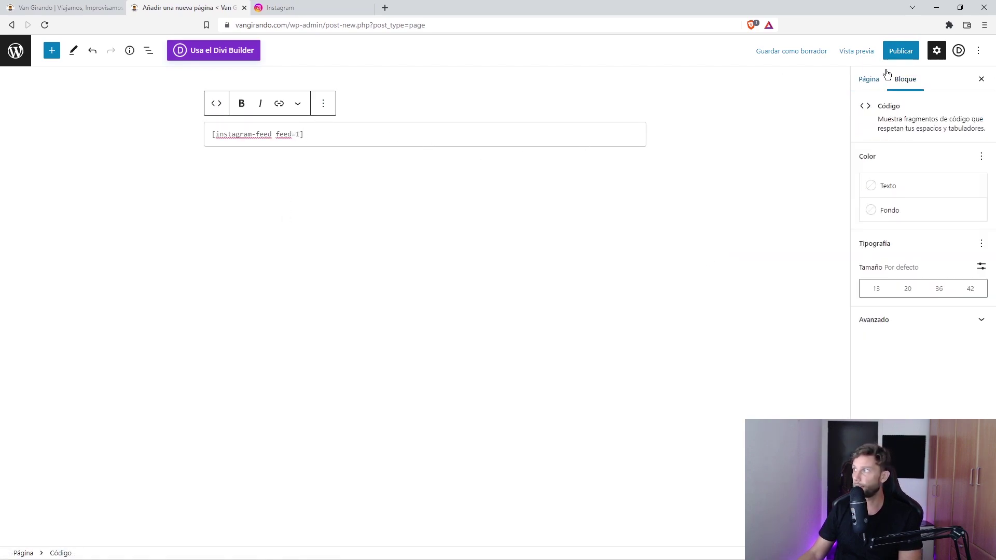
Step: Publish the Prueba page and preview it in a new tab
left_click(902, 56)
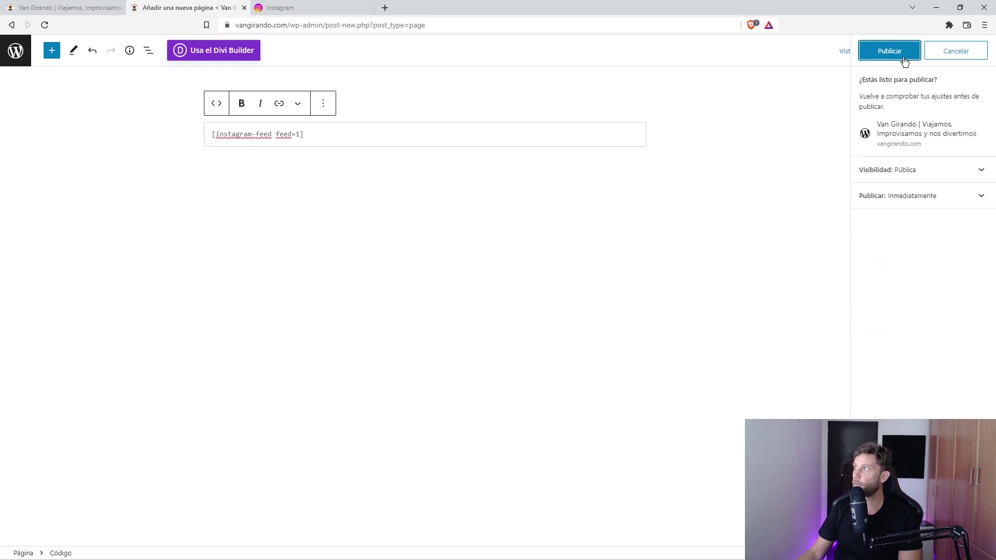
left_click(894, 51)
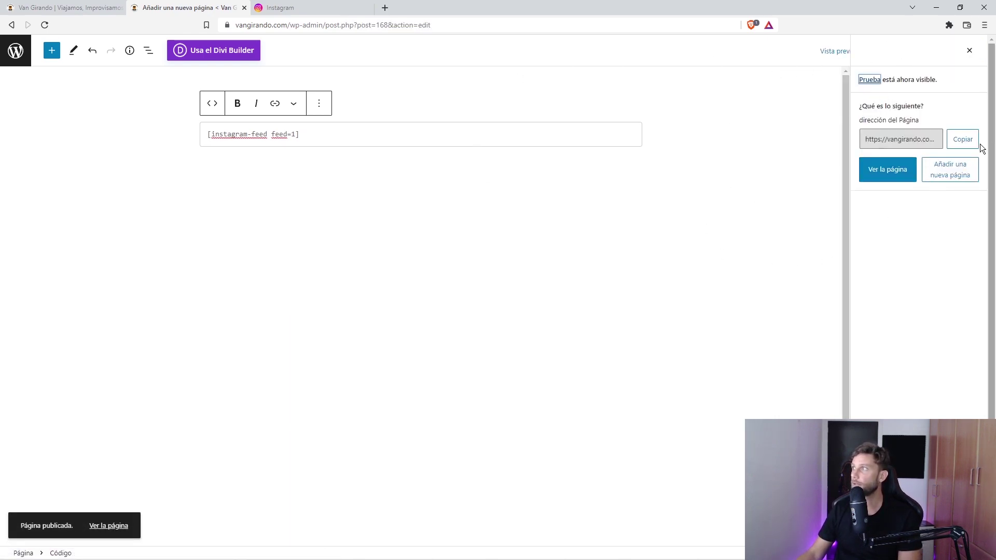
left_click(838, 51)
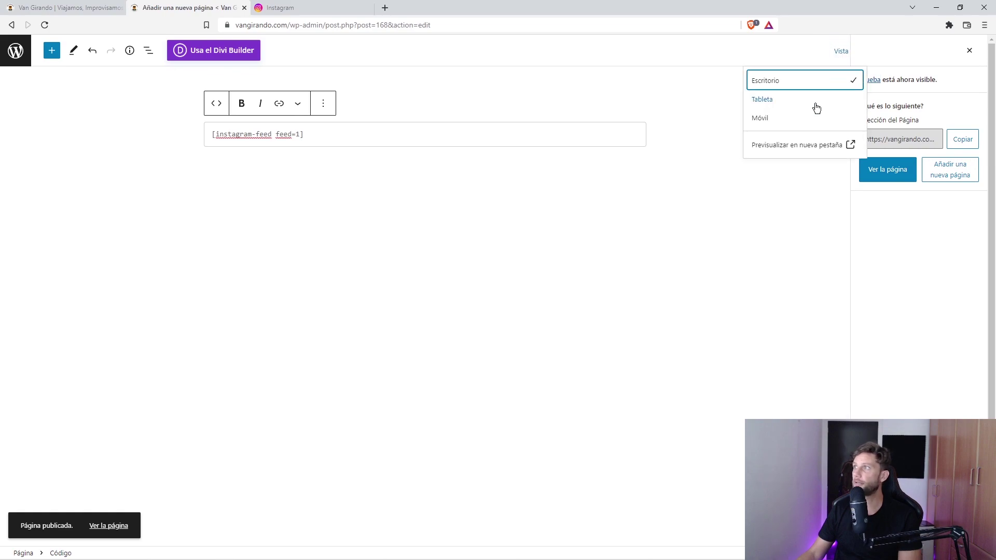
left_click(788, 144)
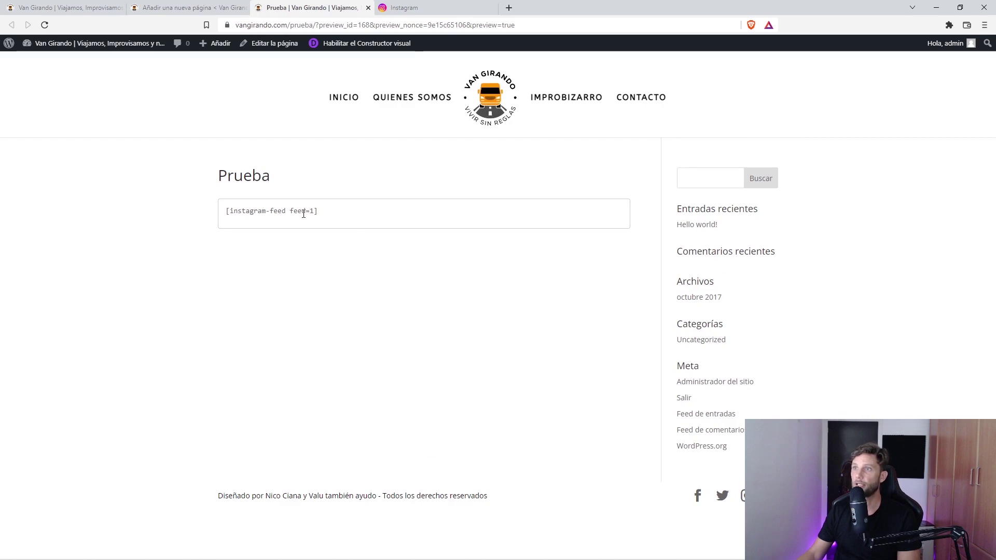
Step: Return to the page editor, transform the Código block into HTML personalizado, and update the page
left_click(185, 6)
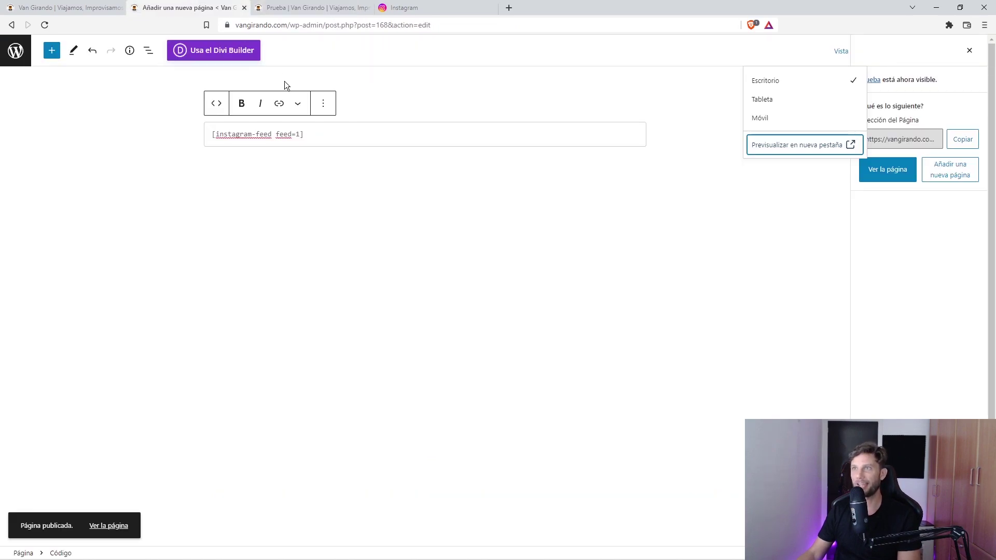
left_click(432, 136)
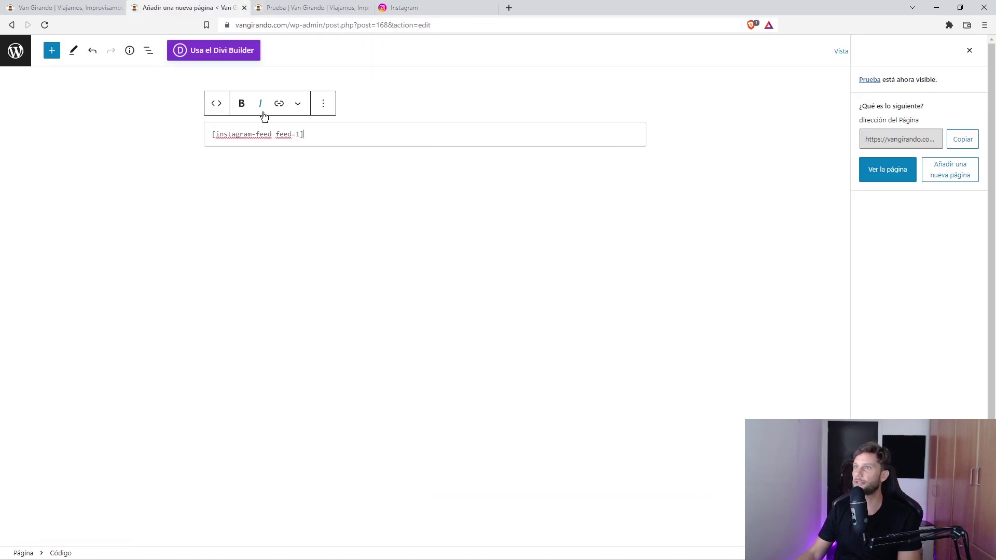
left_click(216, 103)
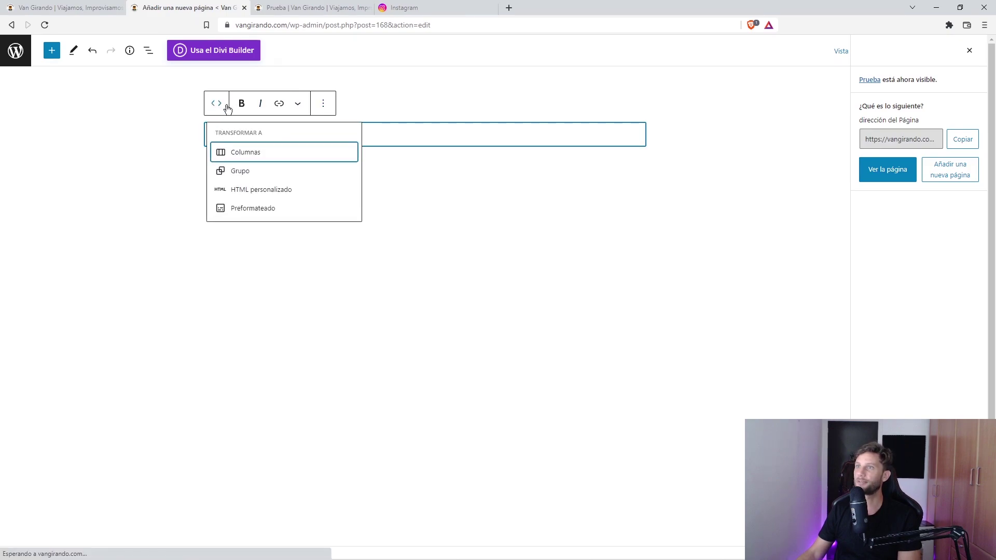
left_click(266, 191)
left_click_drag(327, 130, 185, 133)
left_click(321, 136)
left_click(906, 50)
Step: Preview the updated Prueba page in a new tab and look over the Instagram feed
left_click(847, 53)
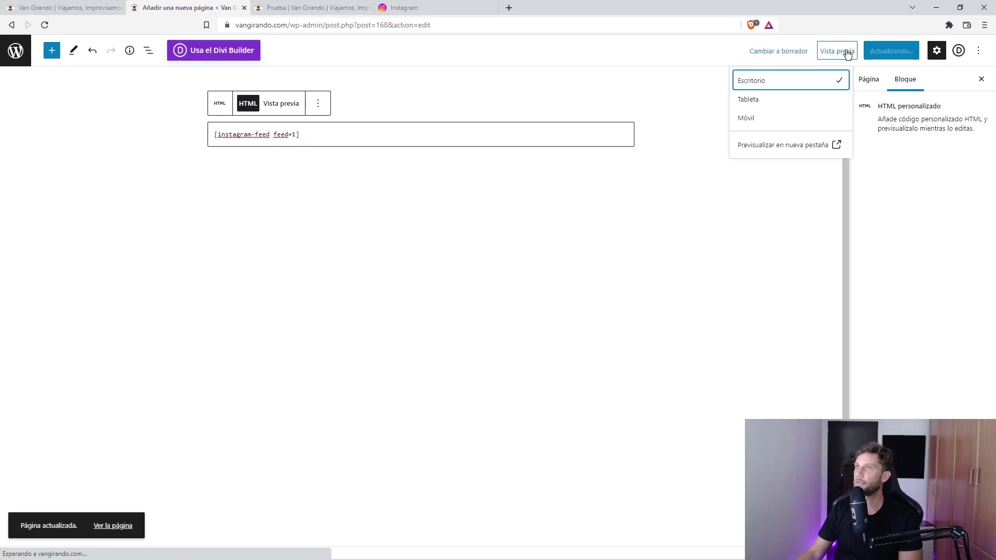
left_click(784, 145)
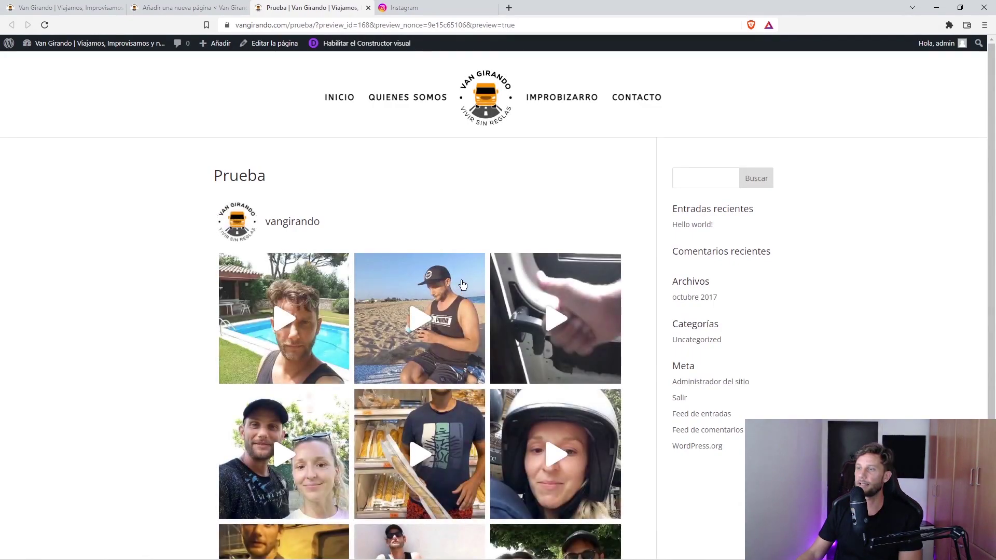
scroll(460, 285, "down", 3)
scroll(473, 260, "up", 3)
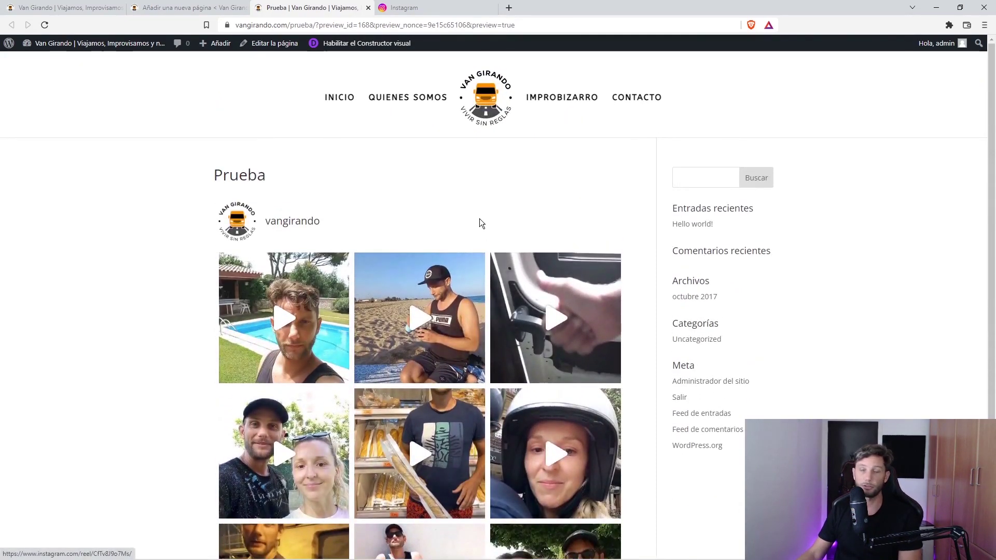
Step: Try adding a second HTML personalizado block with [instagram-feed feed=1] below the first, and leave the editor without saving
left_click(186, 8)
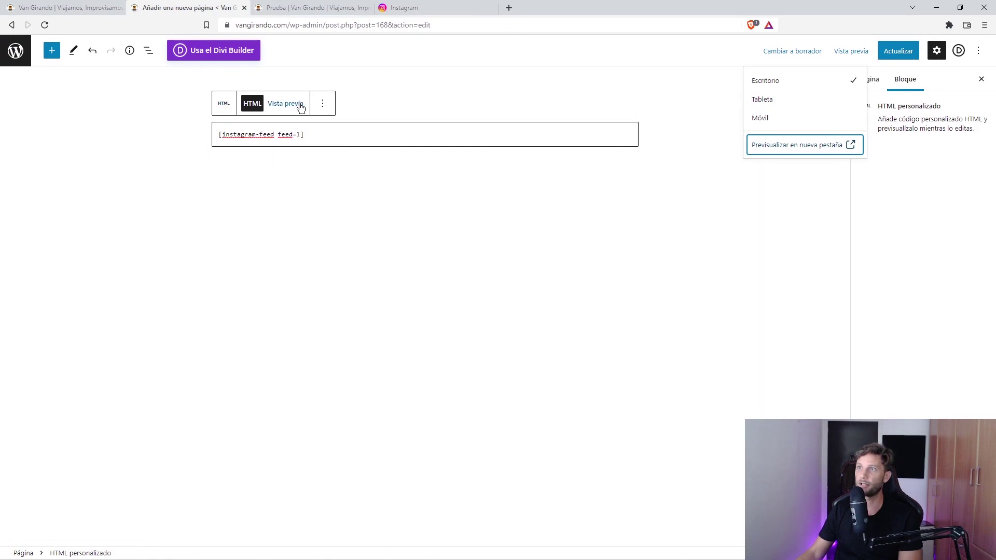
left_click(714, 204)
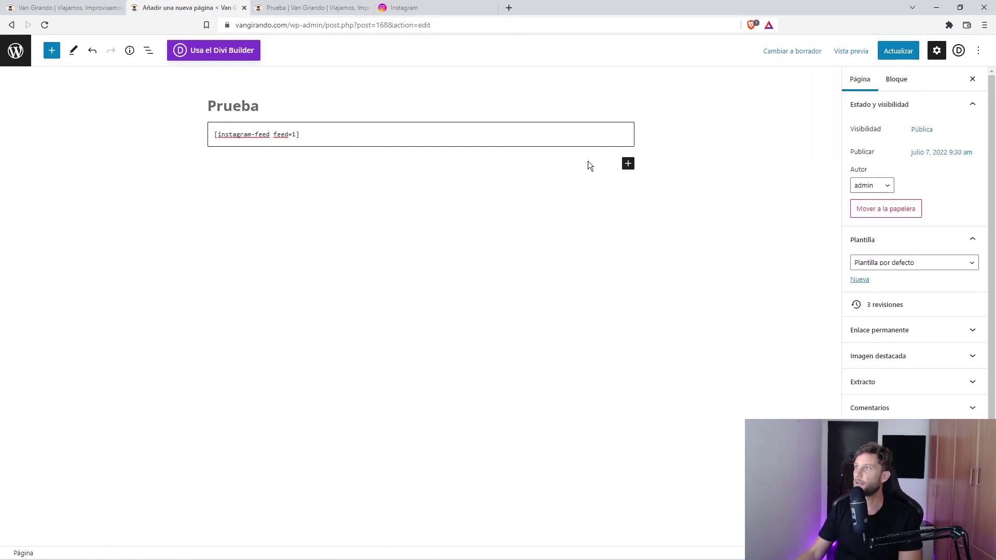
left_click(629, 164)
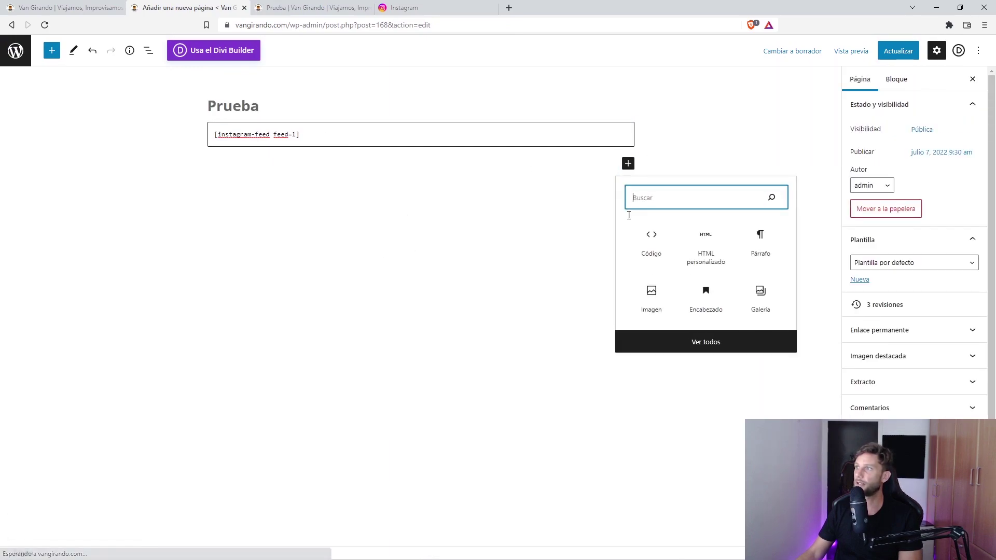
left_click(705, 248)
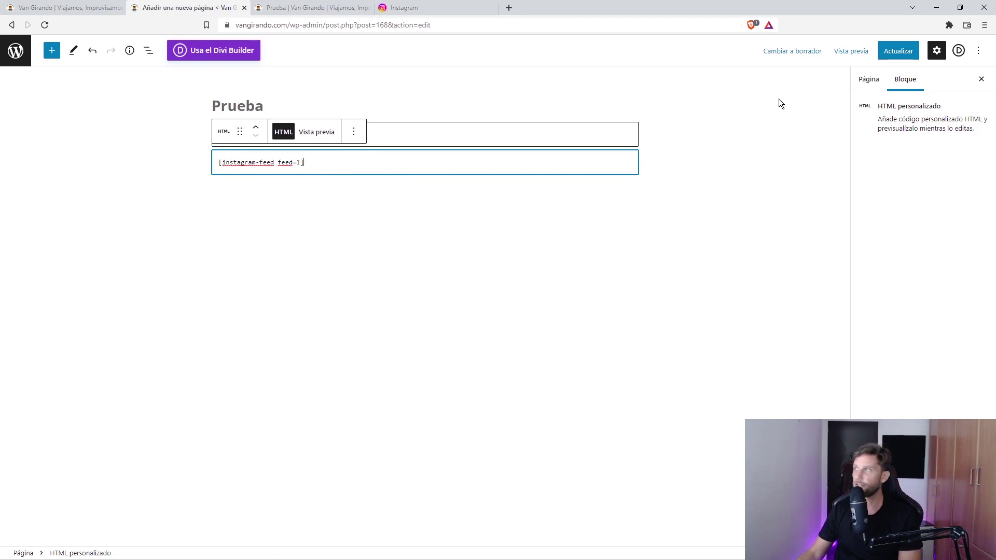
left_click(17, 52)
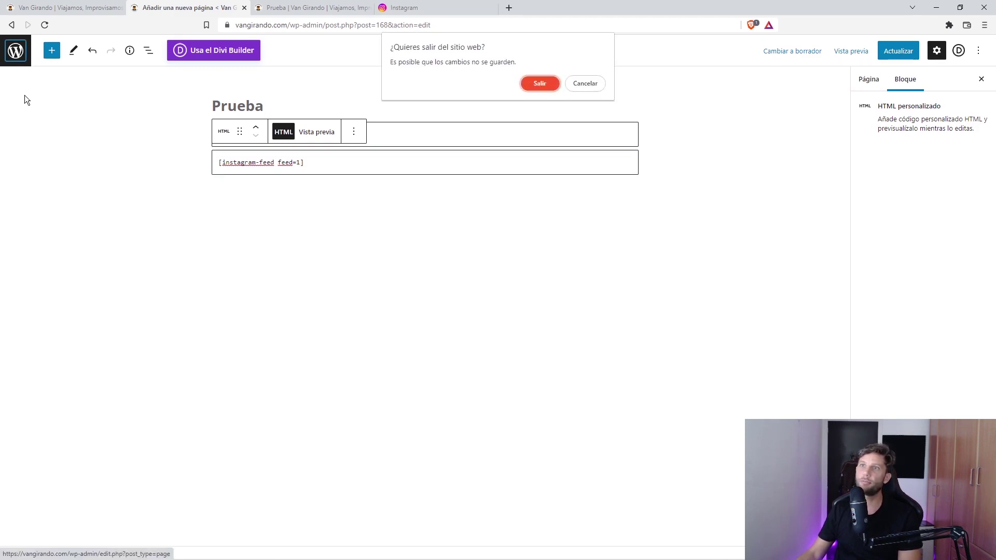
left_click(540, 84)
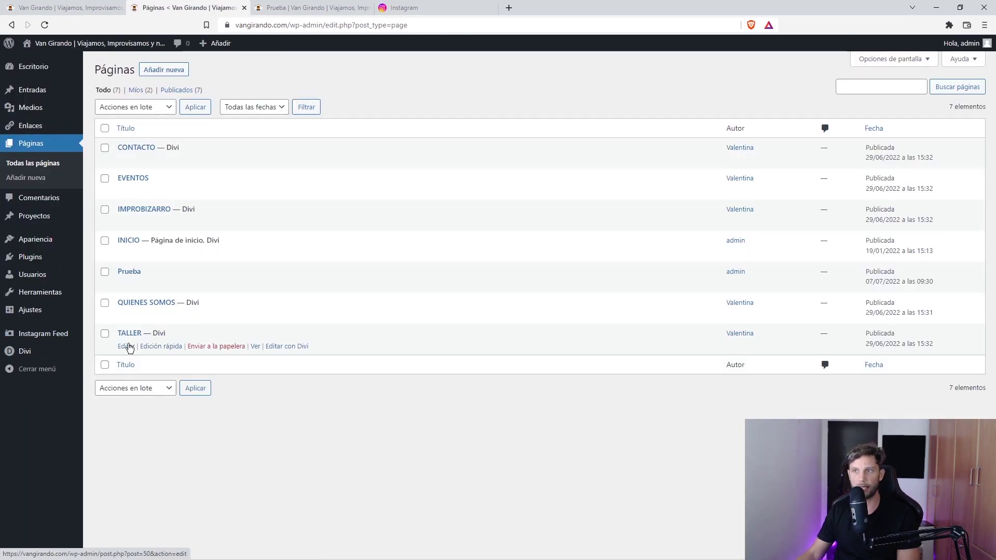
Step: Open the theme's widget areas, dismiss the welcome guide, and check the sidebar on the Prueba preview
mouse_move(61, 241)
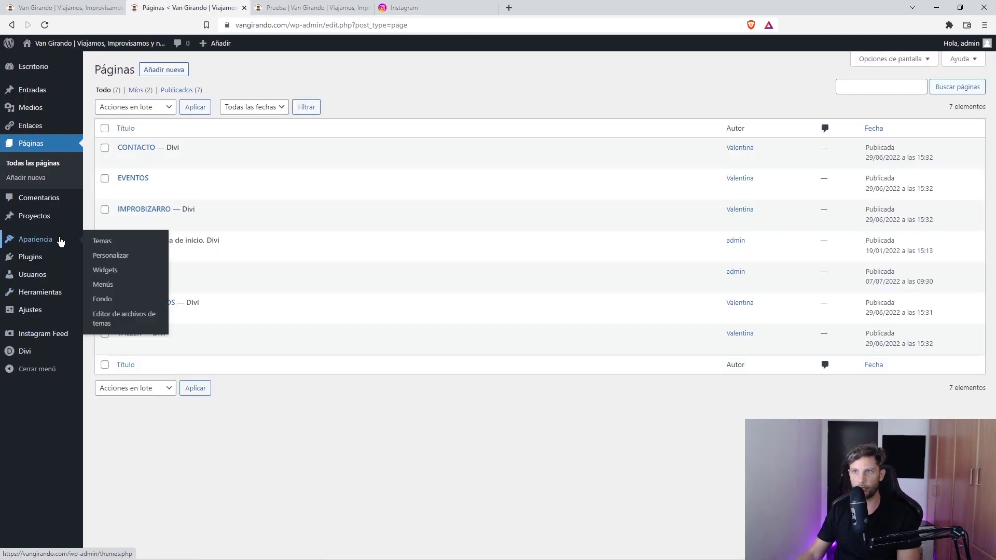
left_click(113, 276)
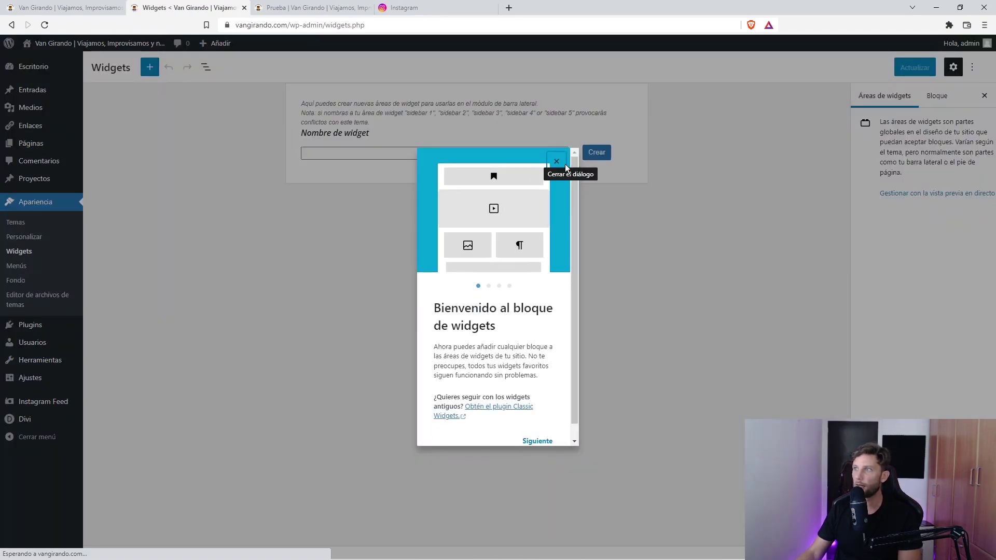
left_click(564, 162)
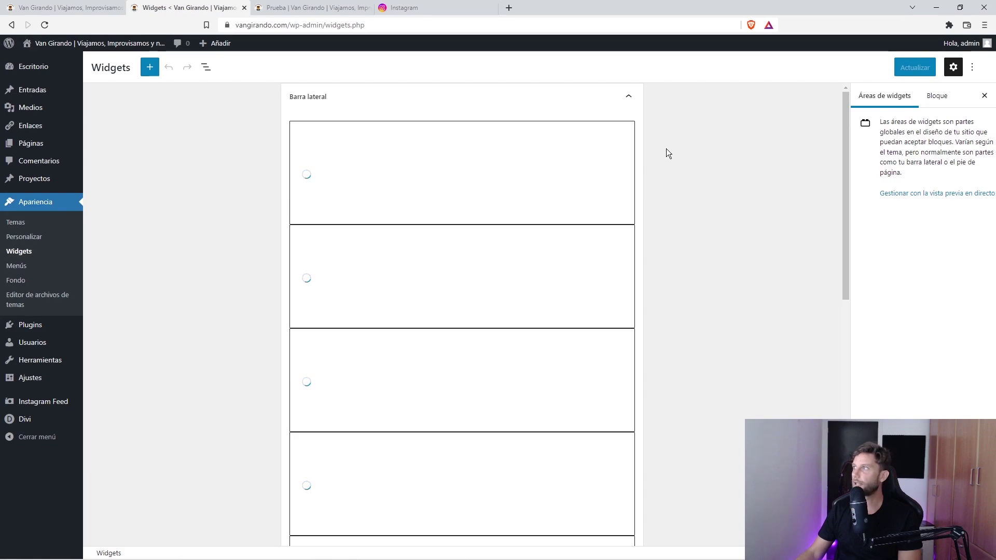
left_click(306, 7)
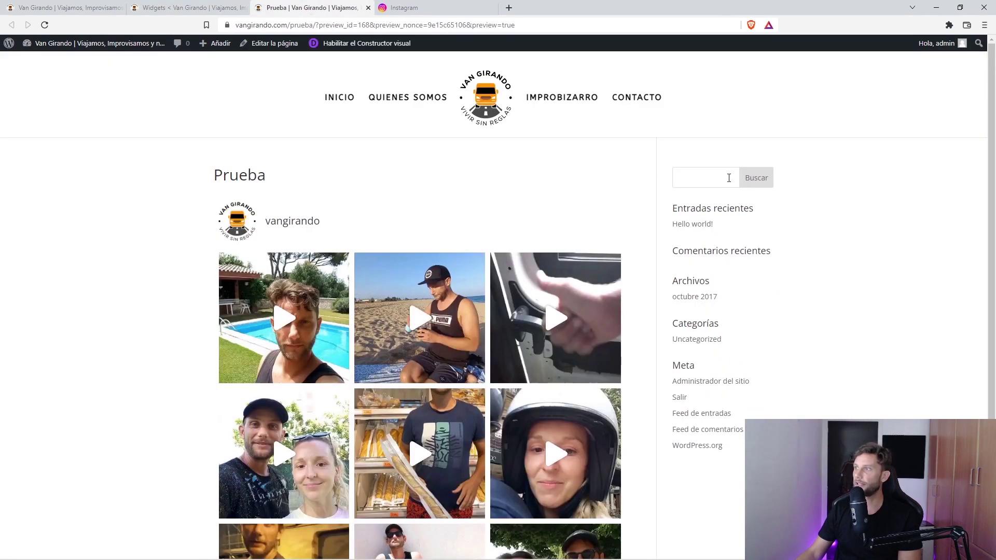
left_click(189, 7)
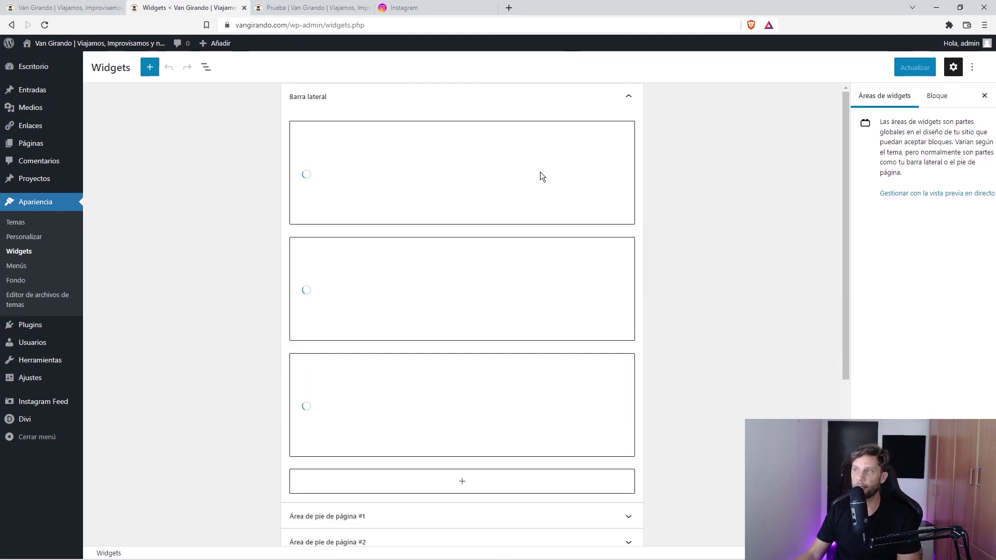
Step: Add an HTML personalizado block with [instagram-feed feed=1] at the end of the Barra lateral widget area and update the widgets
scroll(448, 278, "down", 5)
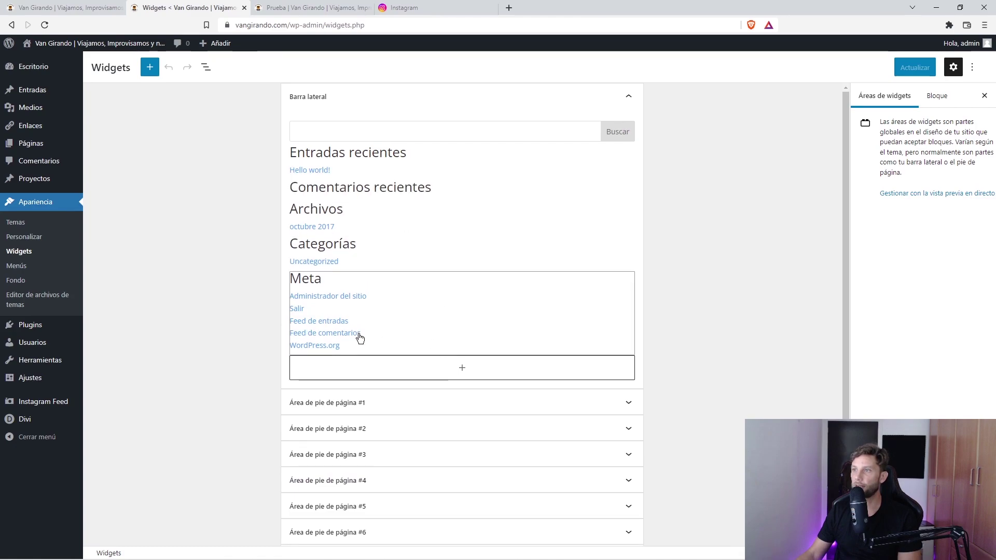
left_click(465, 372)
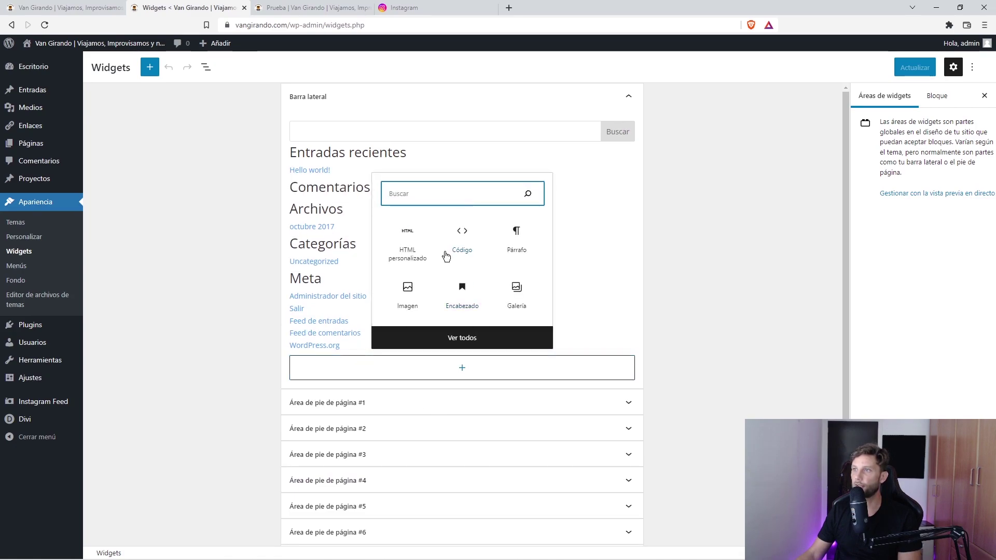
left_click(415, 256)
type("[instagram-feed feed=1]")
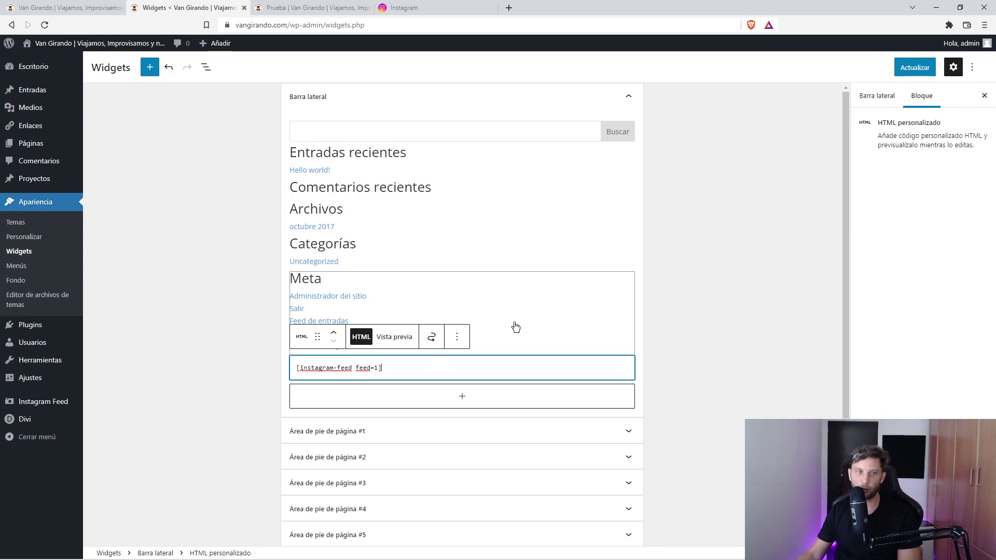
left_click(914, 67)
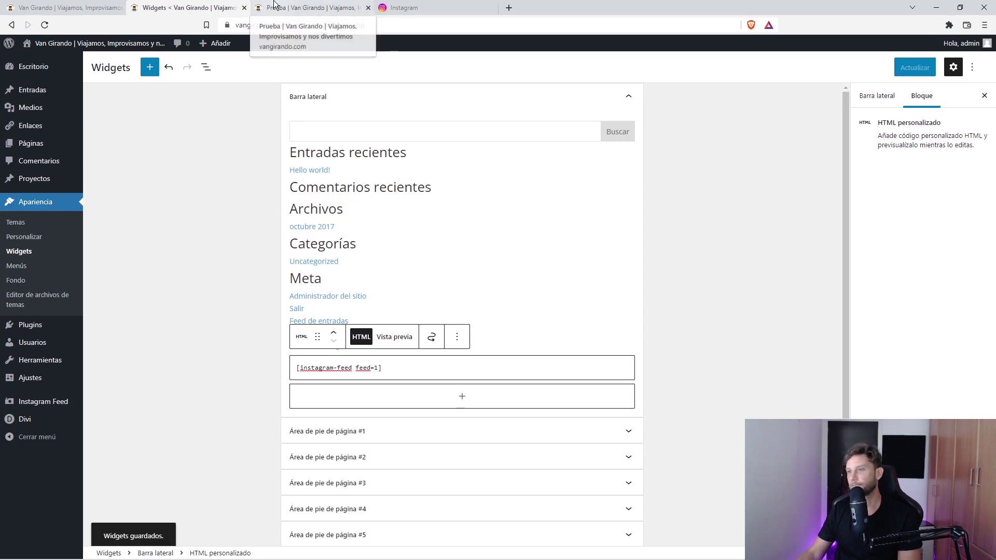
Step: Reload the Prueba preview, examine the Instagram feed in its sidebar, and return to the Widgets page
left_click(274, 5)
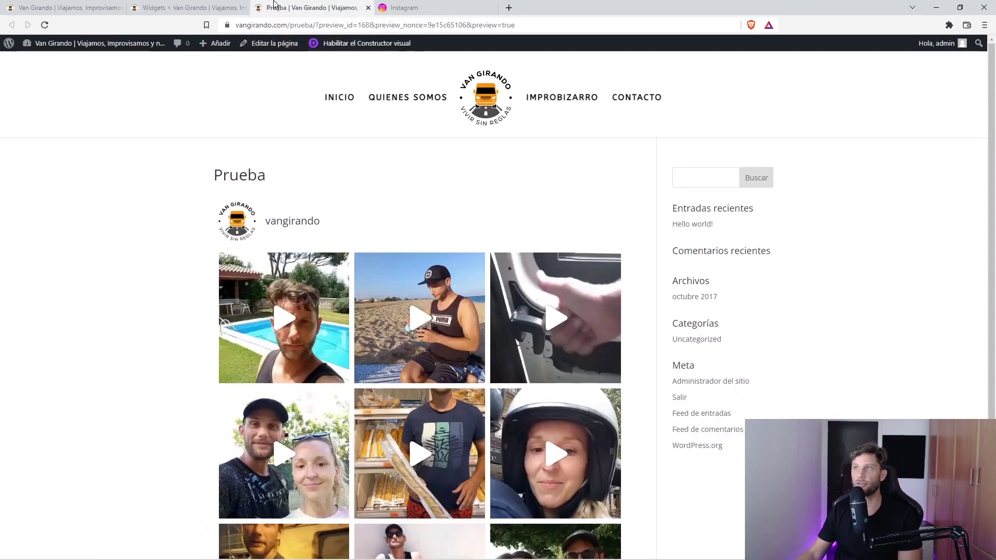
left_click(45, 25)
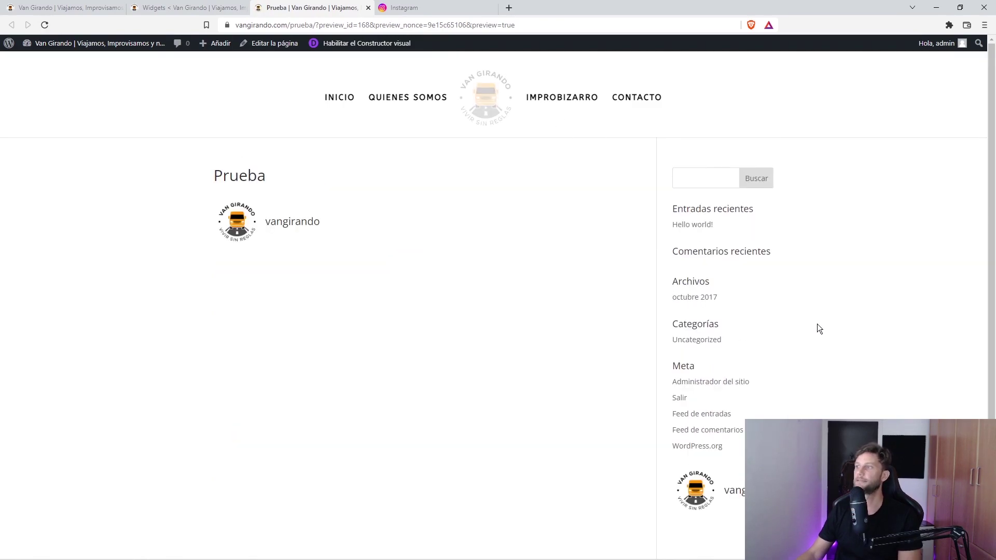
scroll(818, 329, "down", 3)
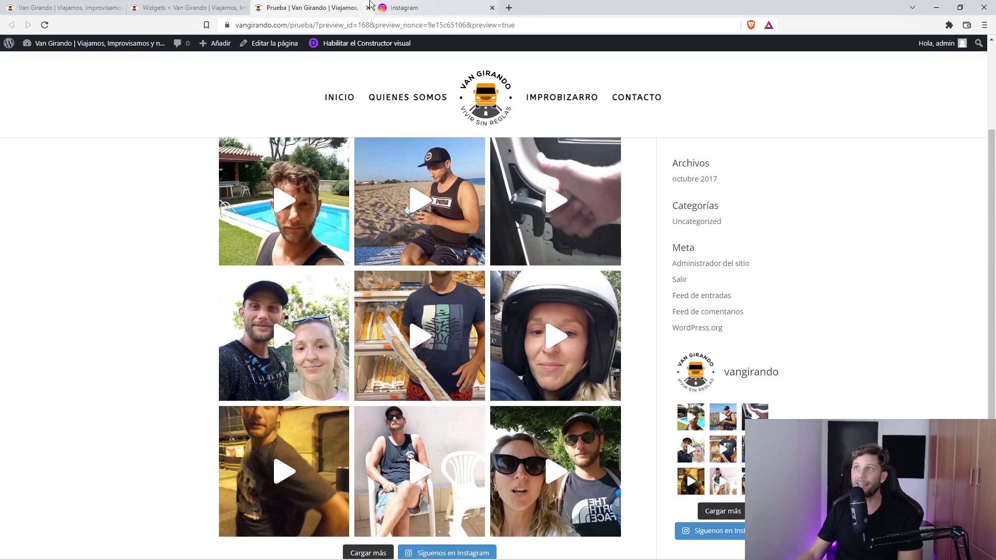
left_click(218, 8)
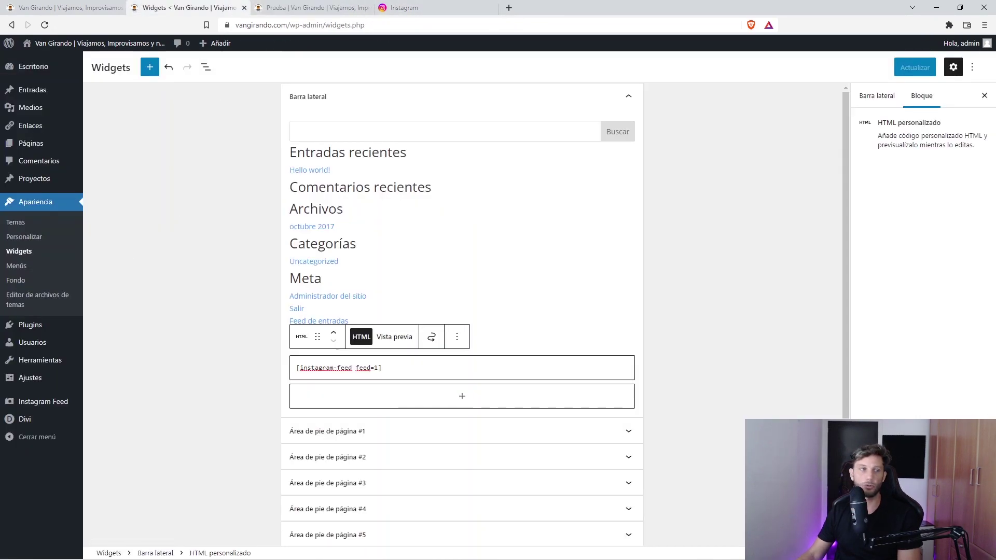